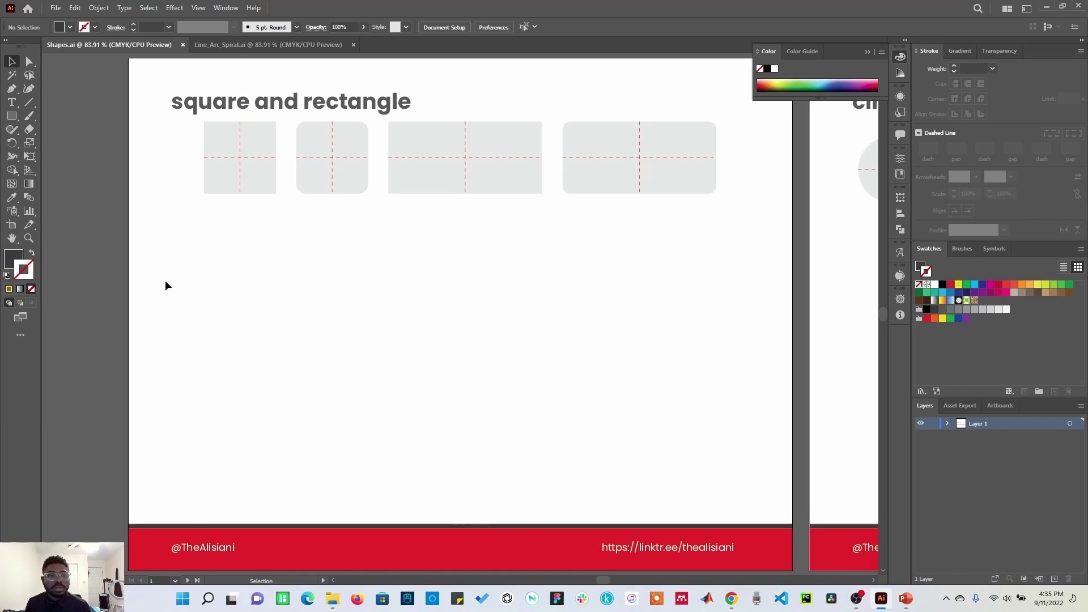
Step: Draw a rectangle about 196 × 116 pt and a square about 142 pt wide beneath the grey samples
click(15, 119)
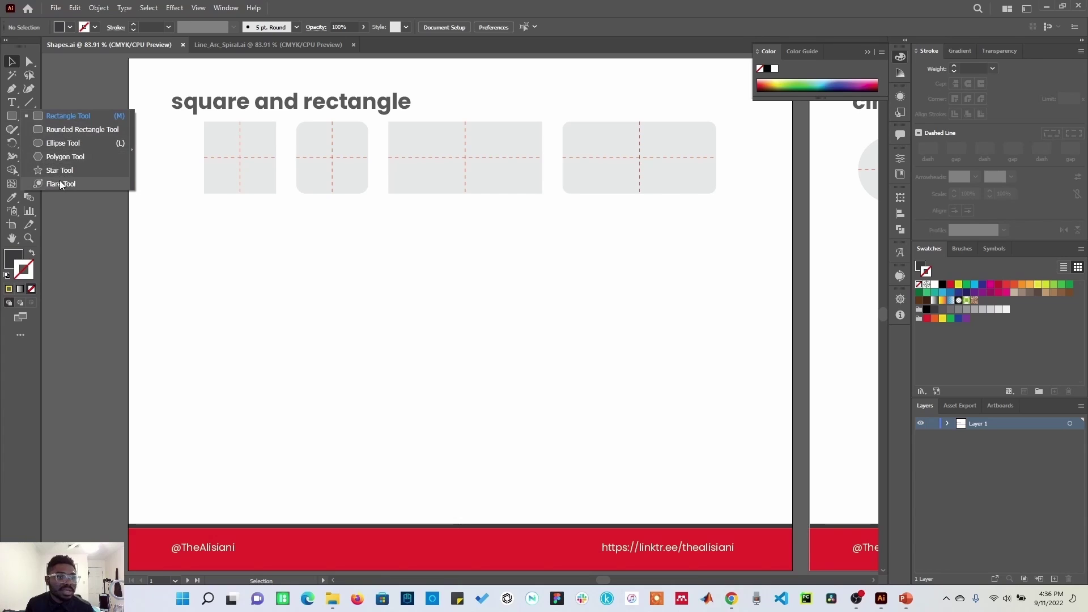
click(58, 117)
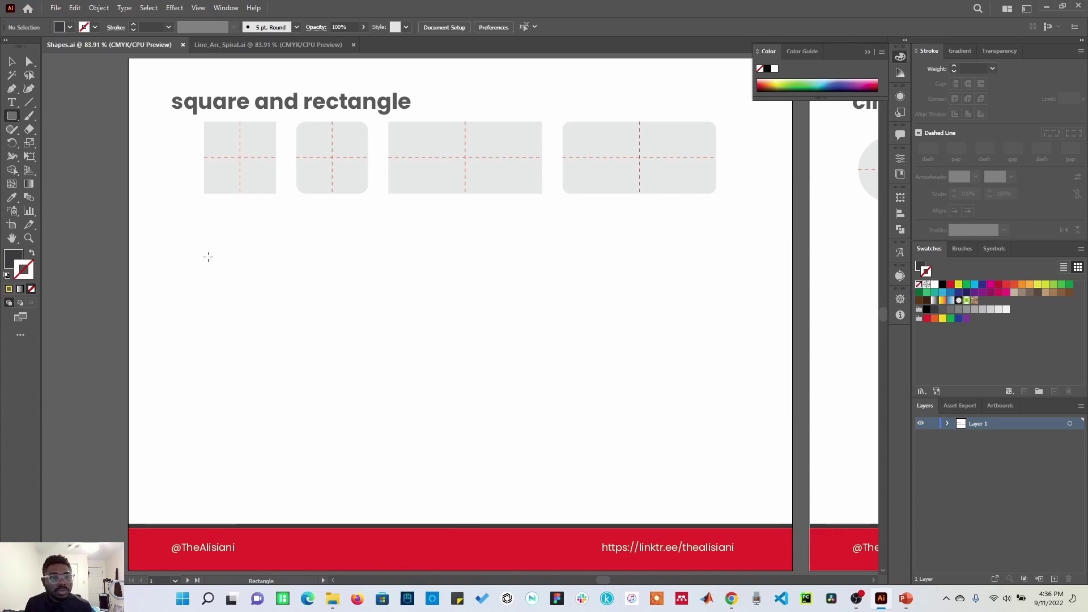
drag(205, 255, 369, 351)
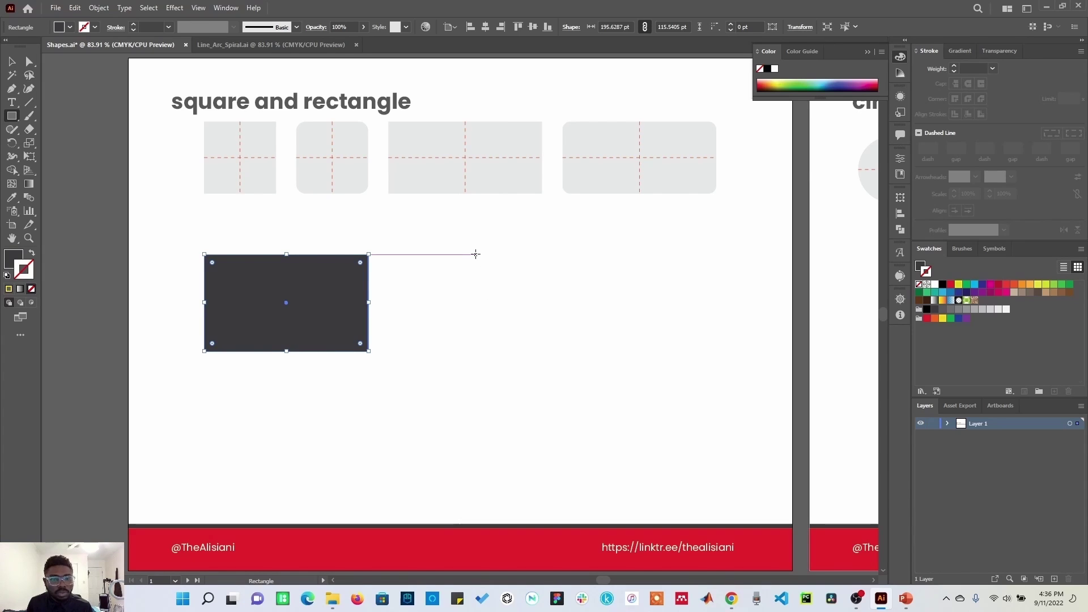
drag(475, 255, 593, 346)
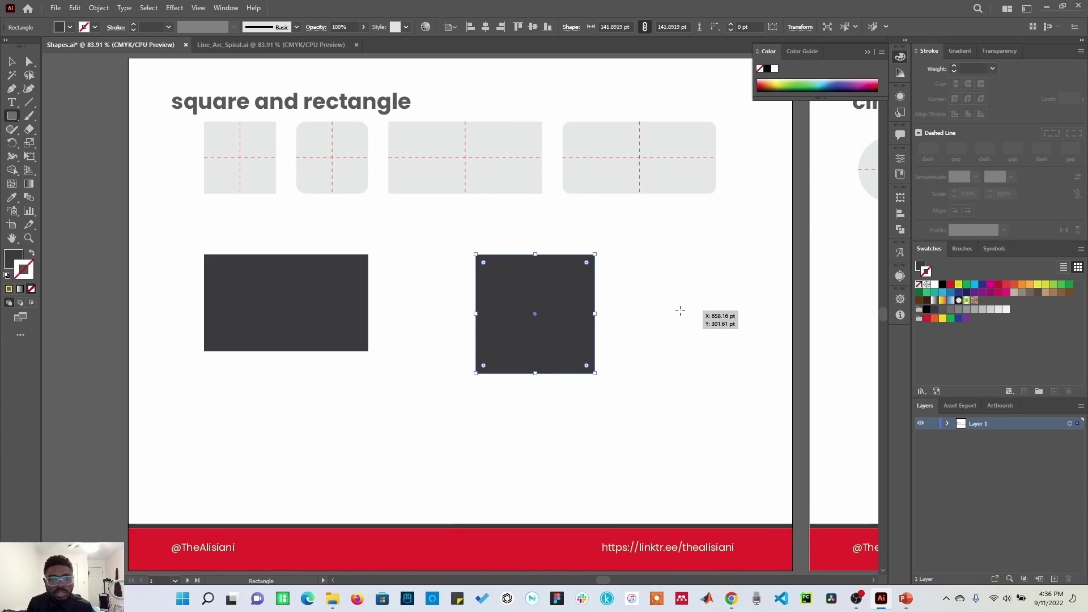
Step: Draw three smaller squares, about 91 pt wide beside the large square and about 83 and 55 pt wide beneath it
drag(687, 309, 716, 347)
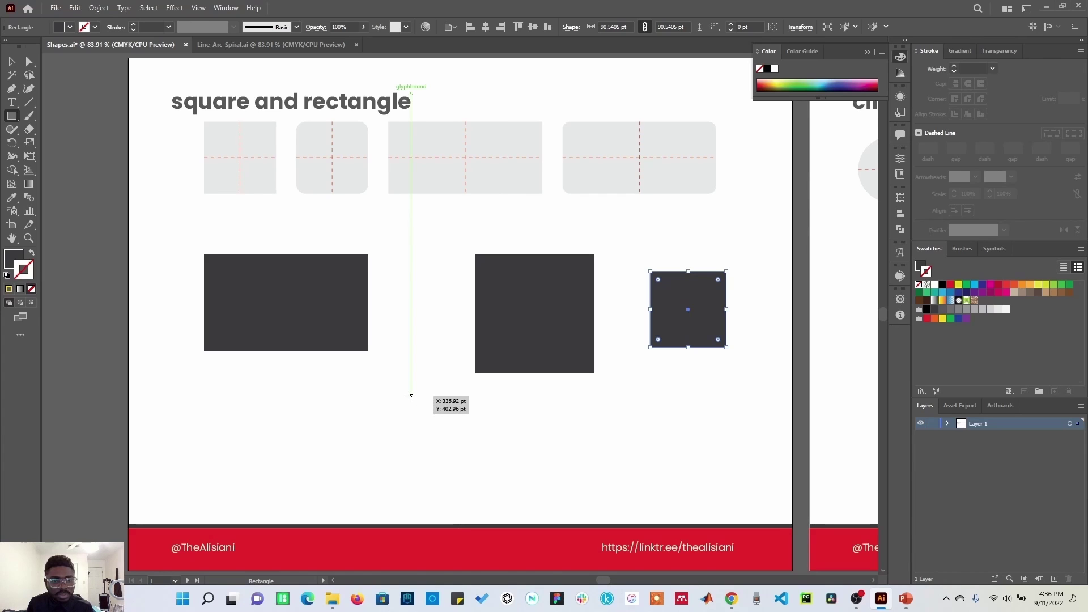
drag(399, 401, 469, 449)
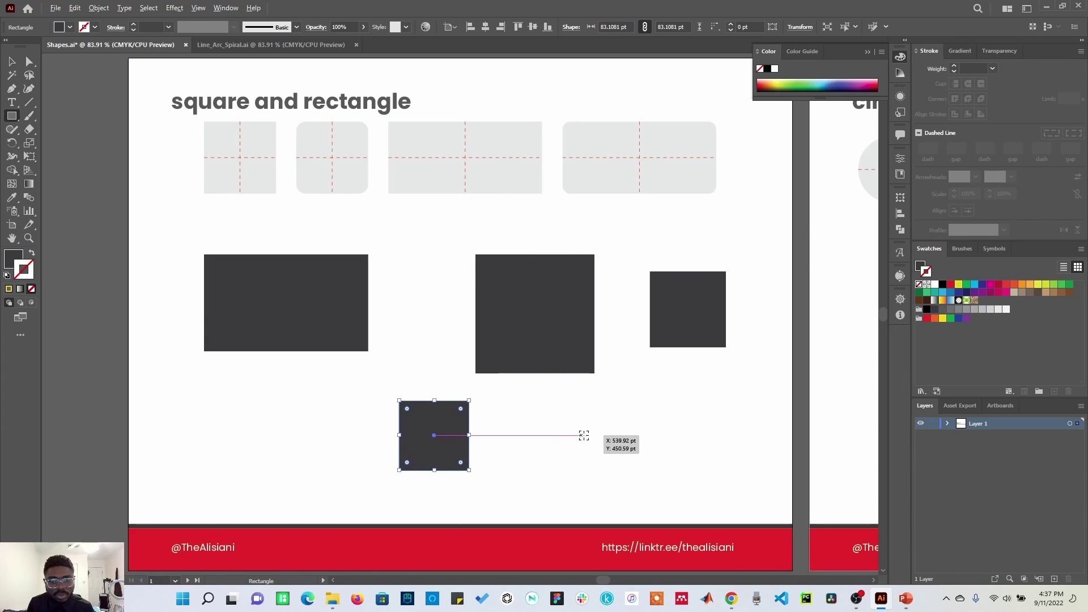
drag(589, 414, 635, 446)
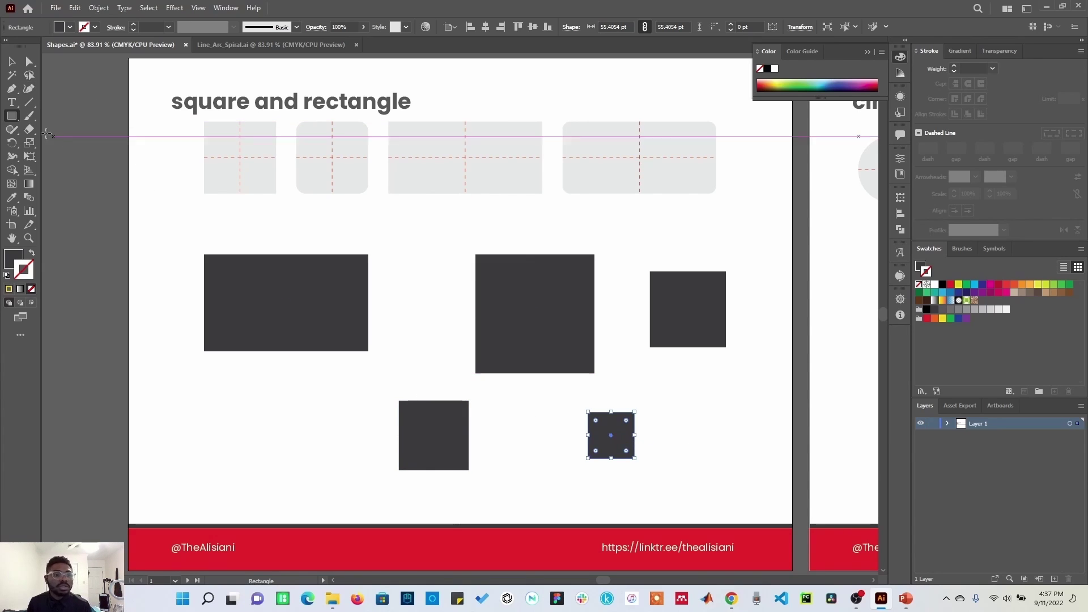
Step: Draw a rounded rectangle about 171 × 112 pt below the first rectangle and a rounded square about 86 pt wide at the far right of that row
drag(12, 118, 30, 122)
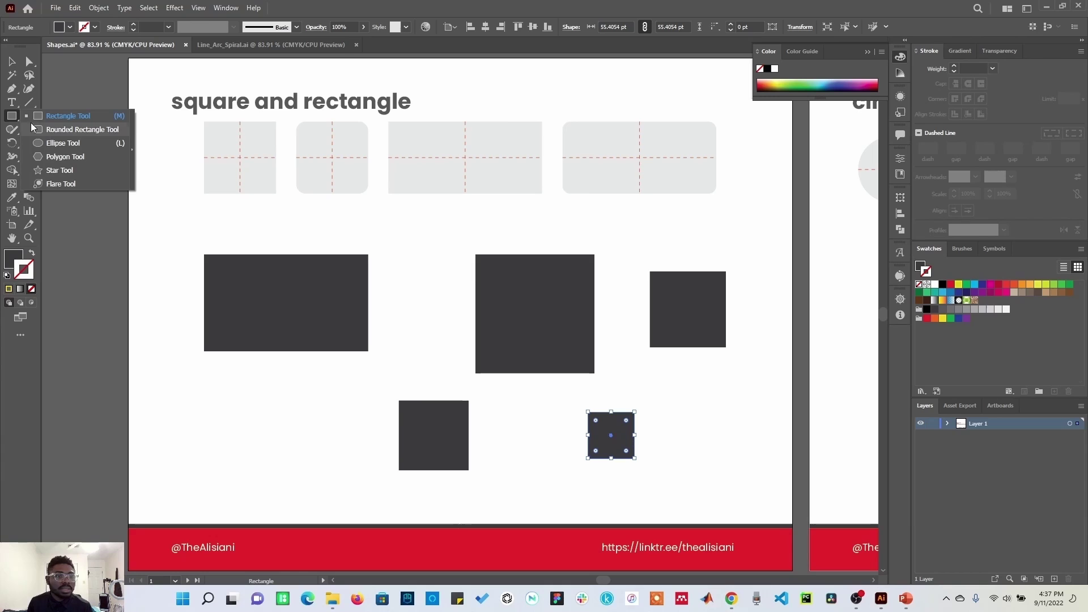
click(83, 131)
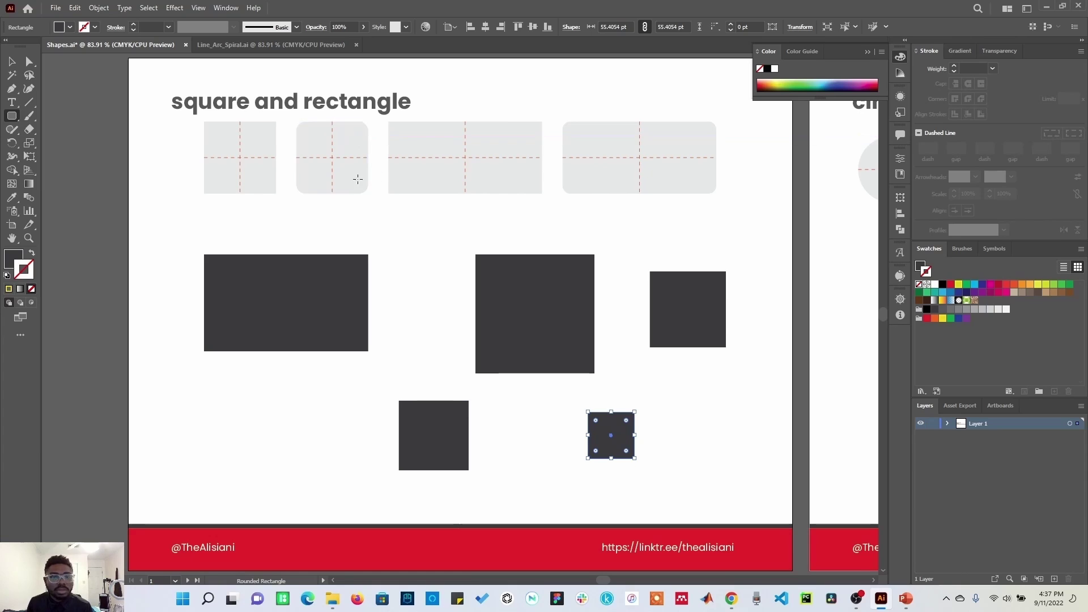
drag(209, 390, 353, 483)
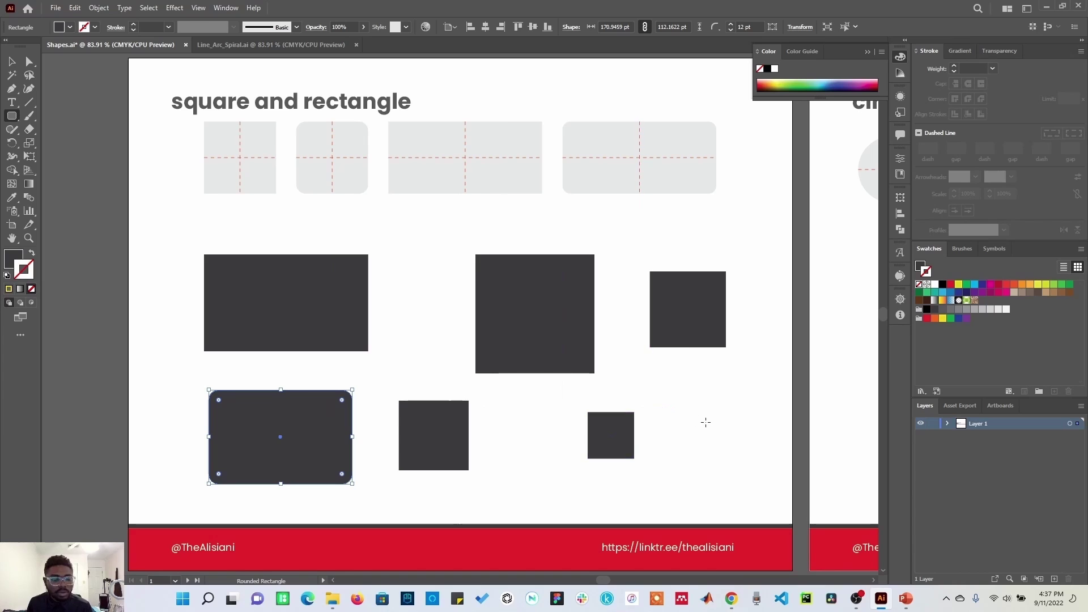
drag(703, 418, 724, 452)
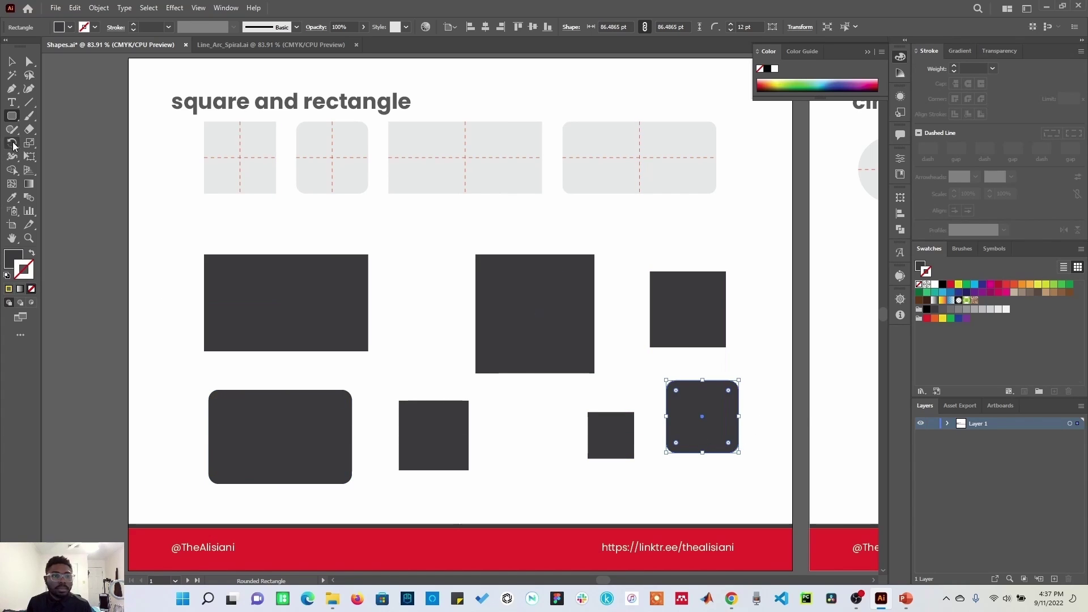
Step: Round all four corners of the upper dark rectangle with the Direct Selection tool
click(30, 63)
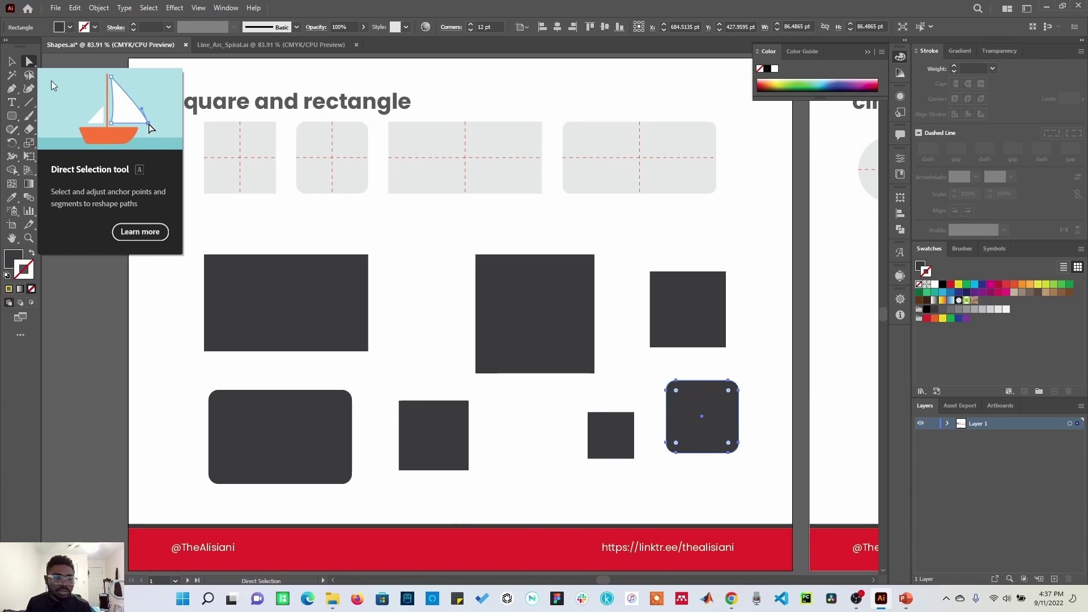
click(287, 308)
mouse_move(213, 265)
mouse_down()
mouse_move(242, 291)
mouse_move(220, 262)
mouse_up()
click(252, 229)
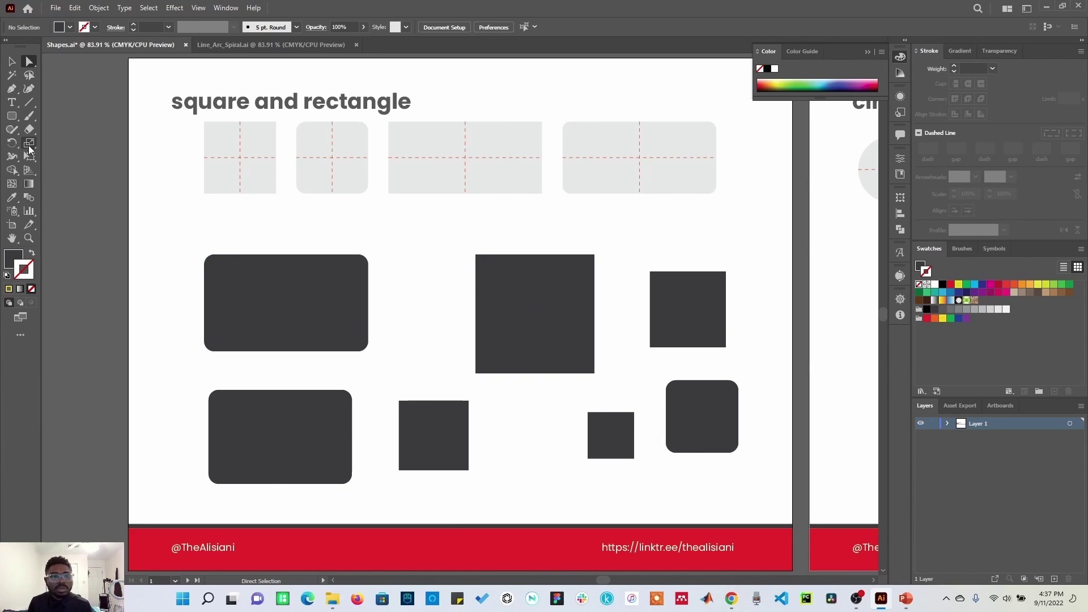
Step: Round the large square's upper-left corner and its lower-right corner individually
click(477, 256)
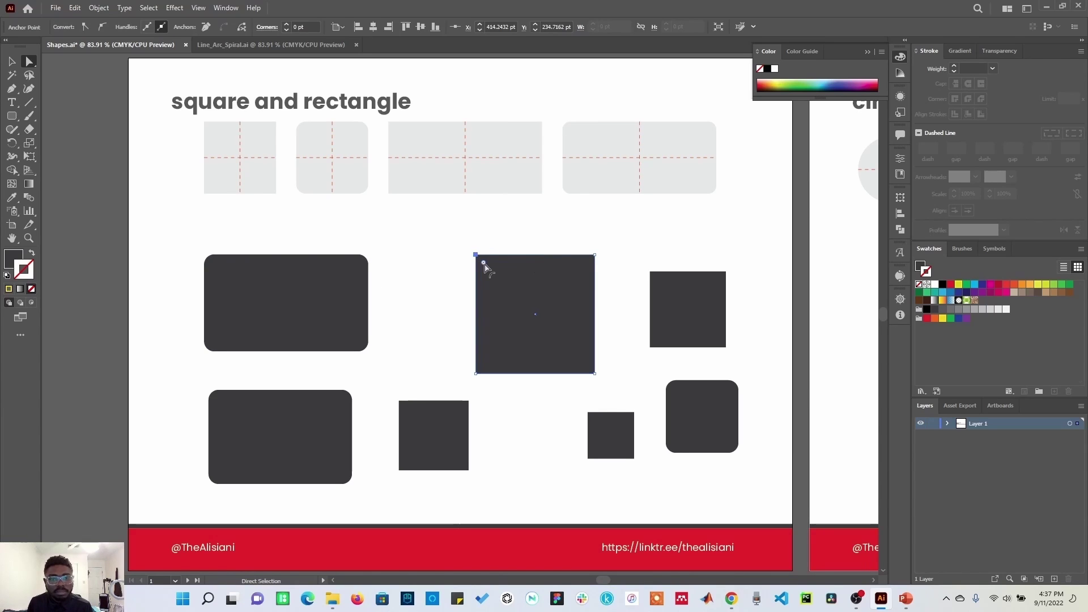
drag(484, 264, 499, 276)
click(594, 373)
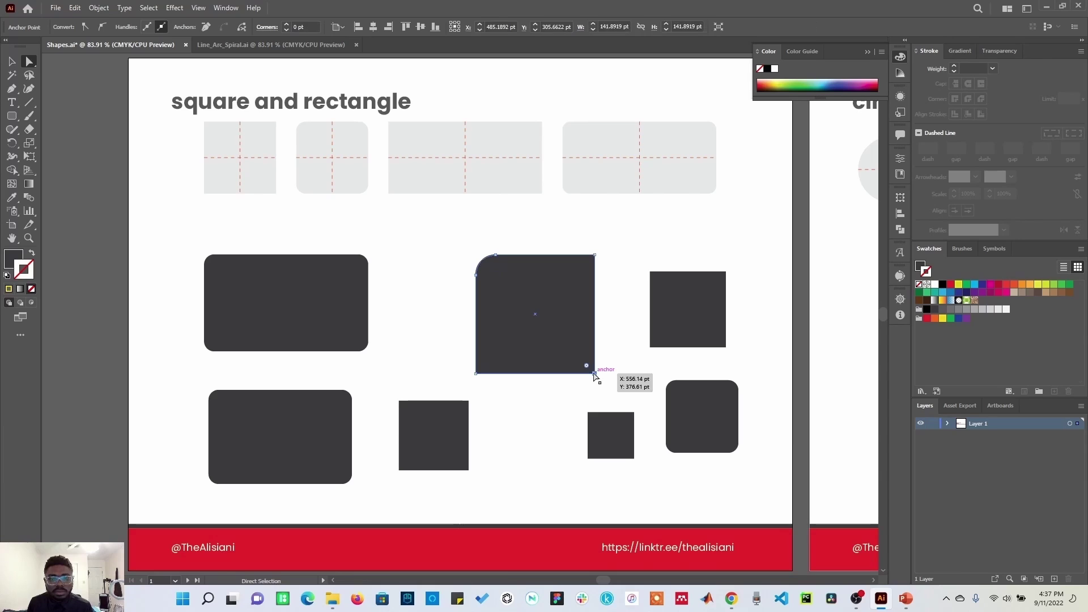
drag(573, 354, 568, 347)
click(412, 364)
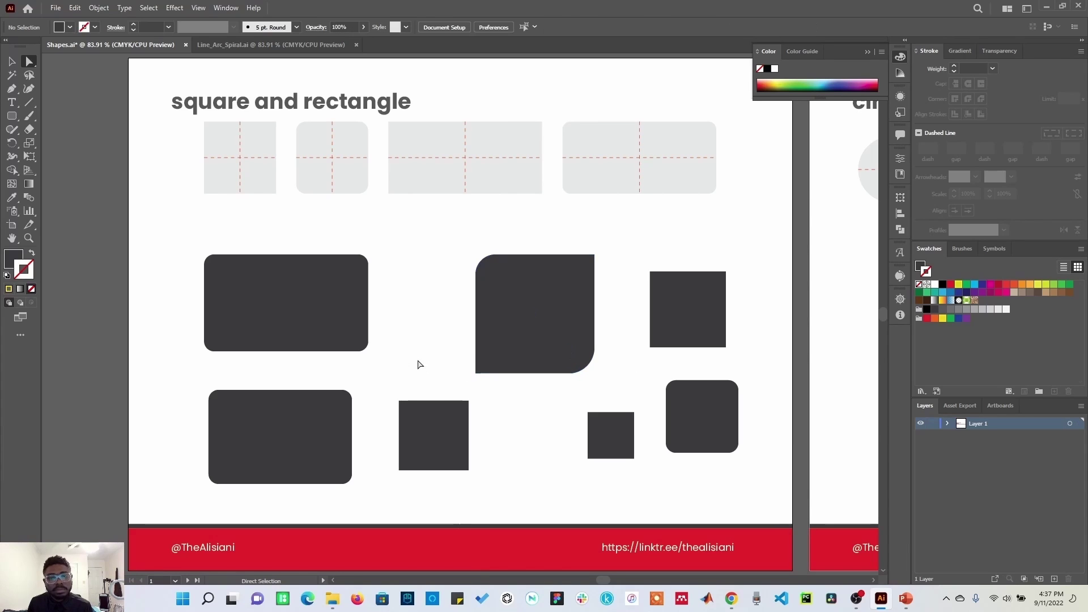
Step: Round the upper-left and lower-right corners of the square beside the large one together, by about 23 pt
click(653, 274)
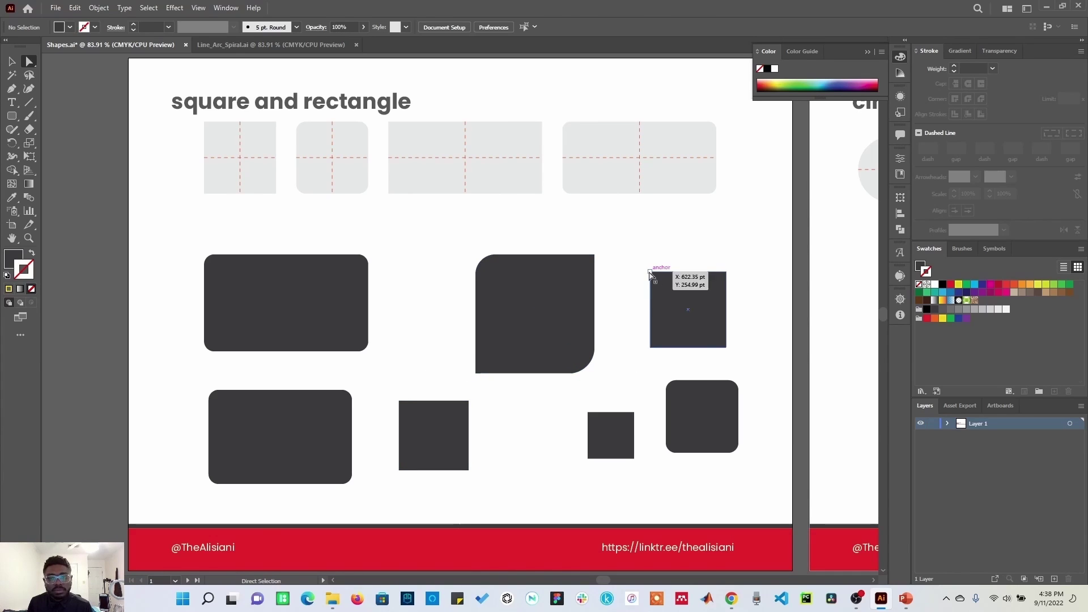
shift+click(726, 348)
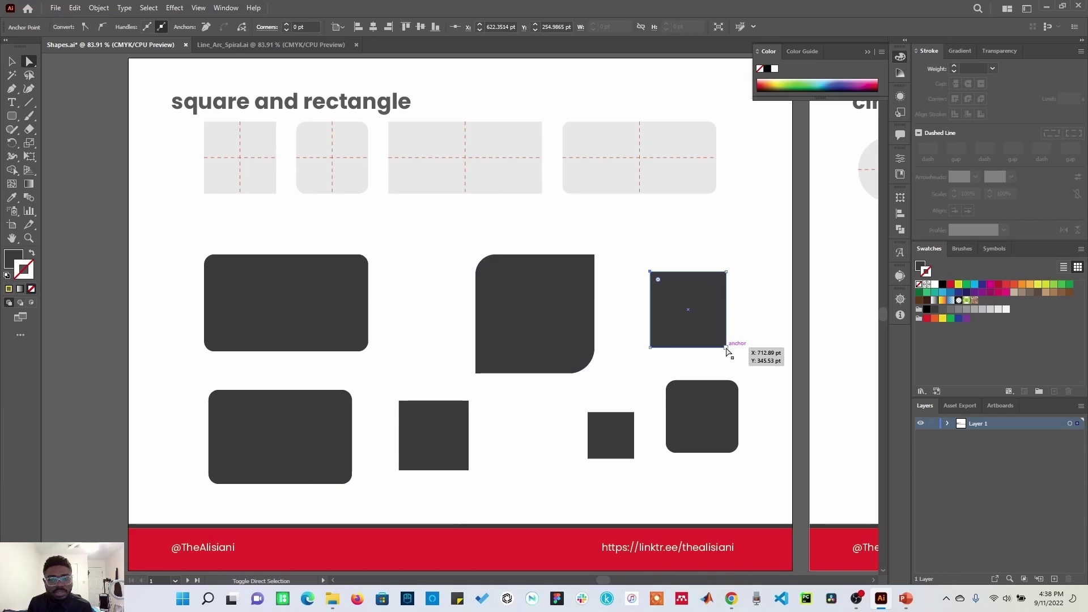
drag(718, 341, 708, 326)
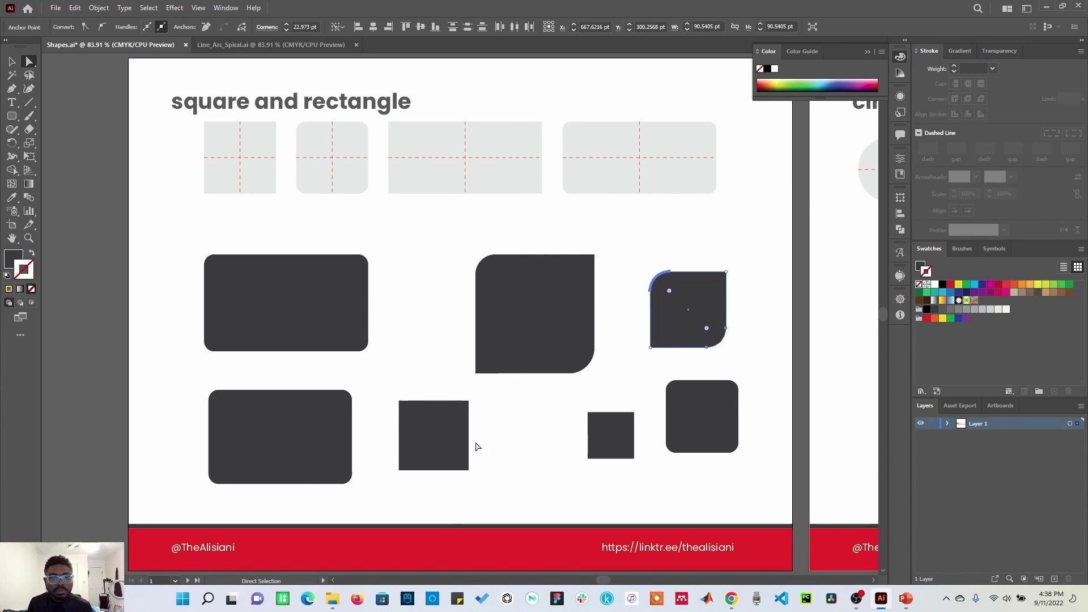
click(441, 443)
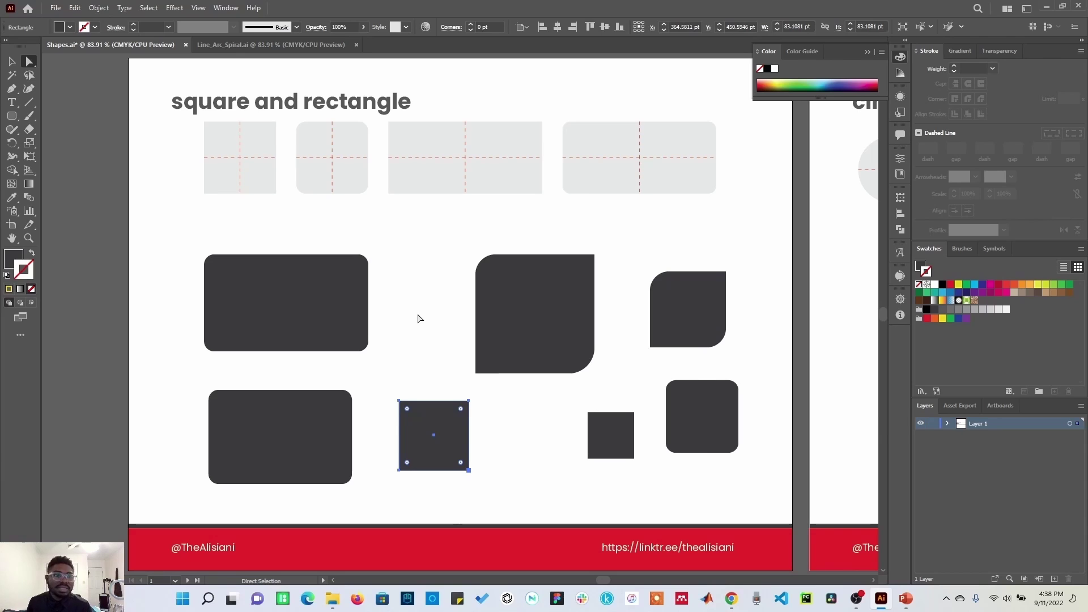
click(418, 319)
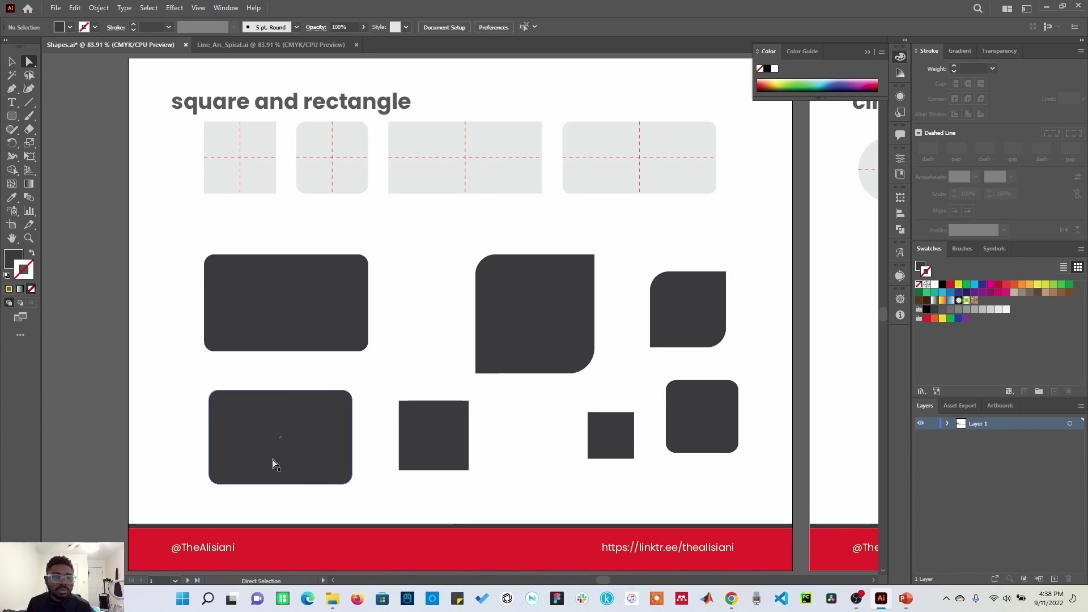
Step: Remove the corner rounding from the rounded rectangle in the lower row so all its corners are sharp
click(299, 461)
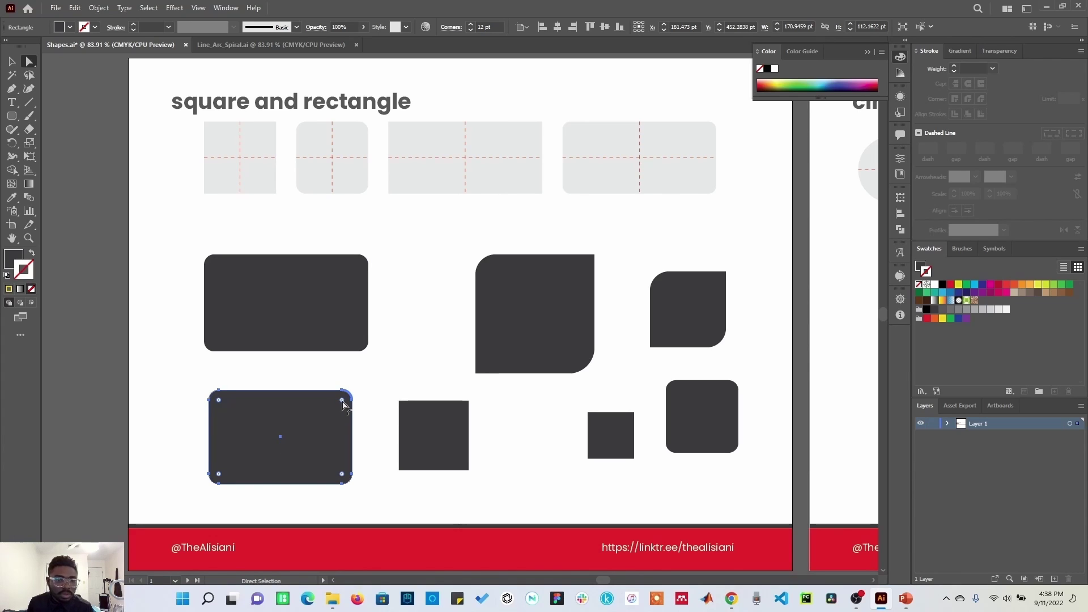
drag(343, 401, 381, 372)
click(385, 375)
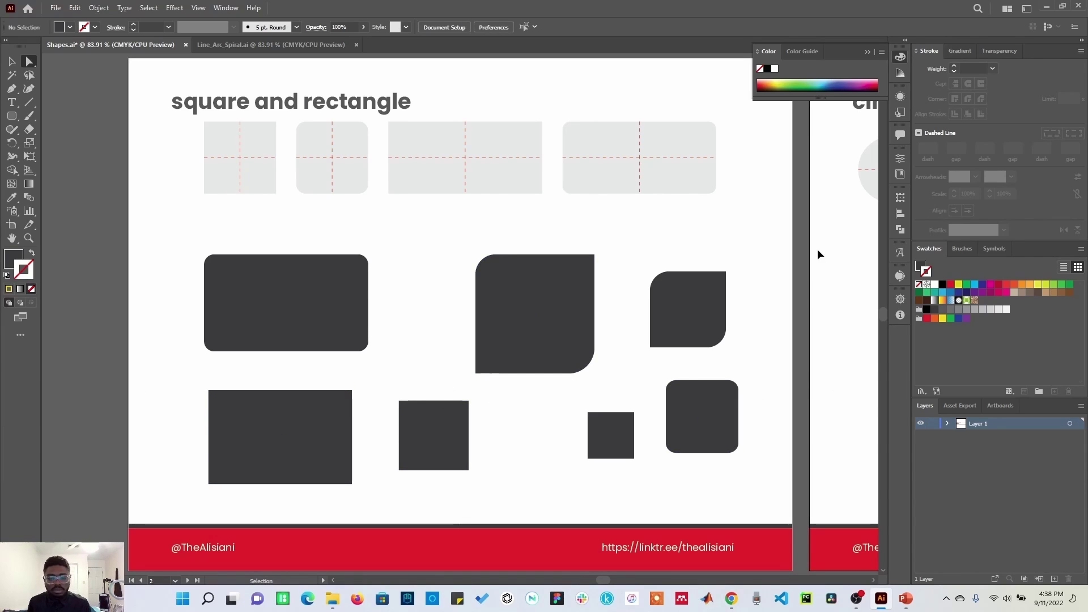
Step: On the circle and ellipse artboard, draw two circles, the smaller about 105 pt wide, and ellipses about 49 × 214 pt and 241 × 43 pt
key(Page_Down)
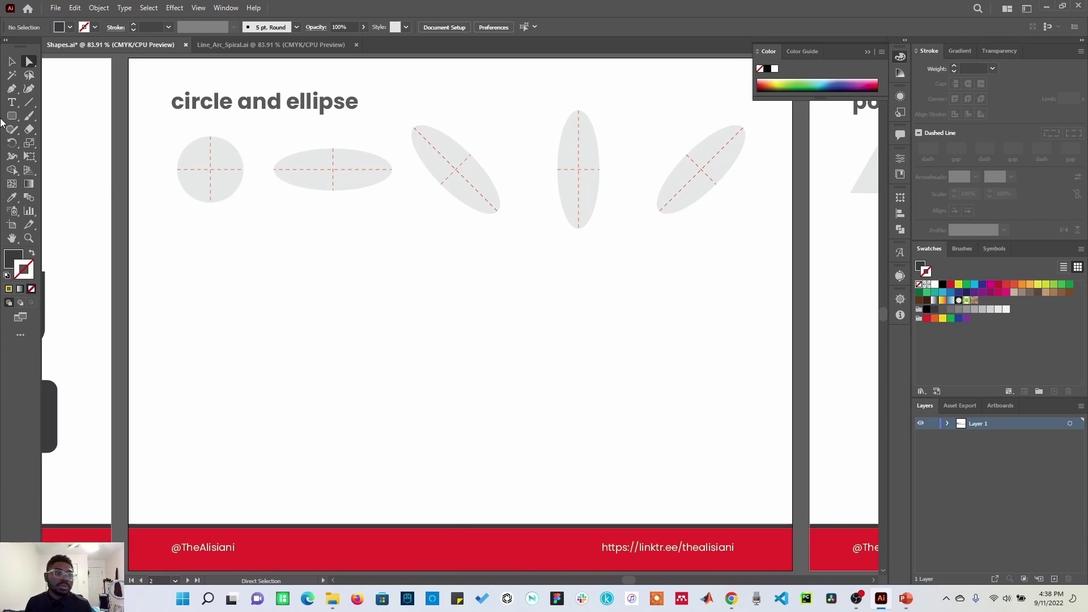
drag(11, 118, 74, 148)
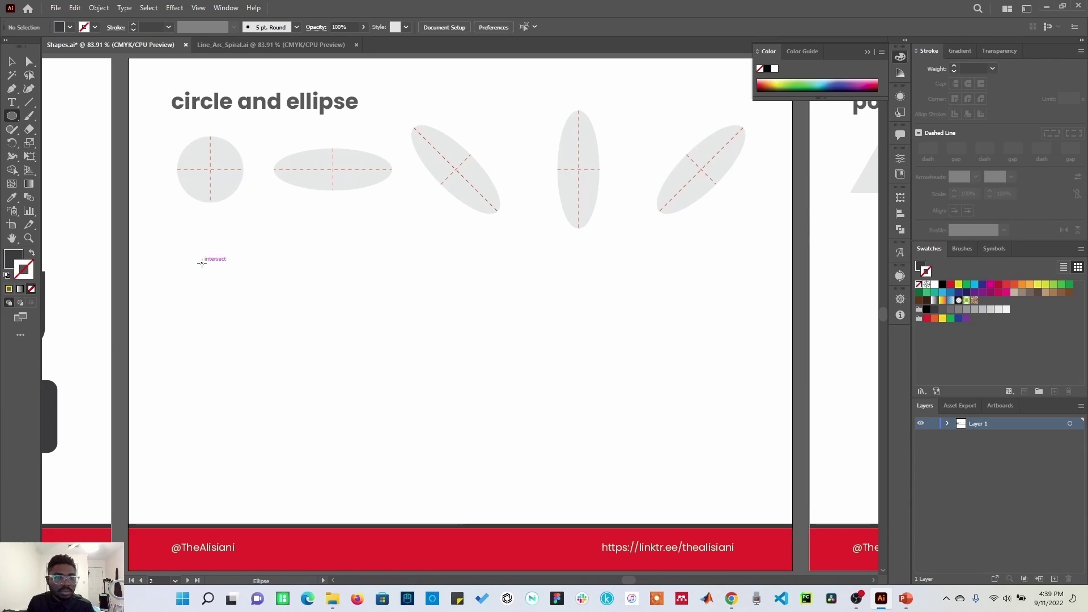
drag(202, 263, 322, 357)
drag(494, 340, 538, 382)
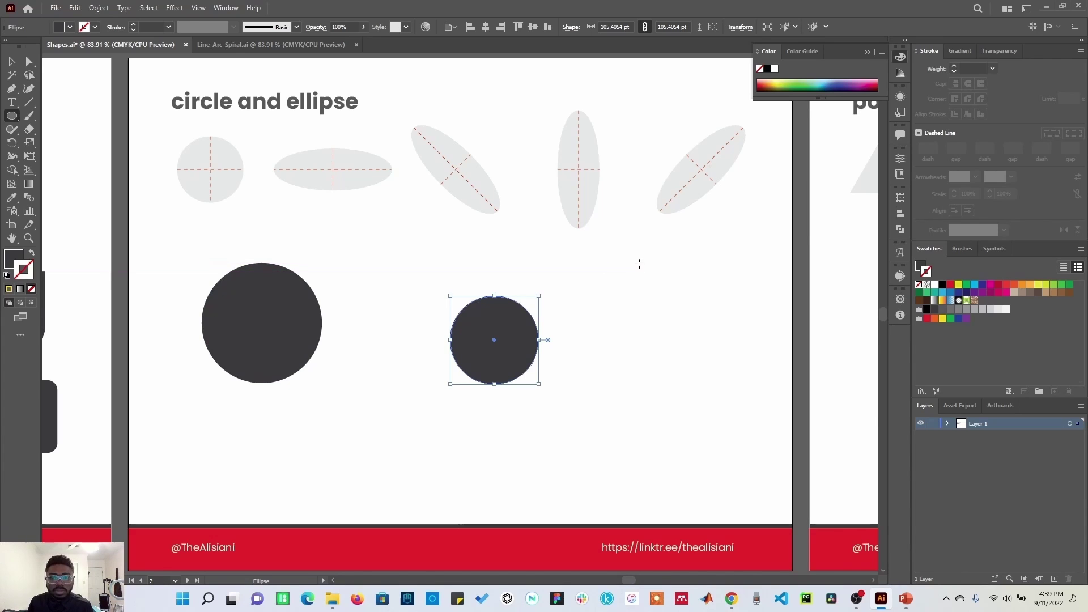
drag(638, 258, 678, 437)
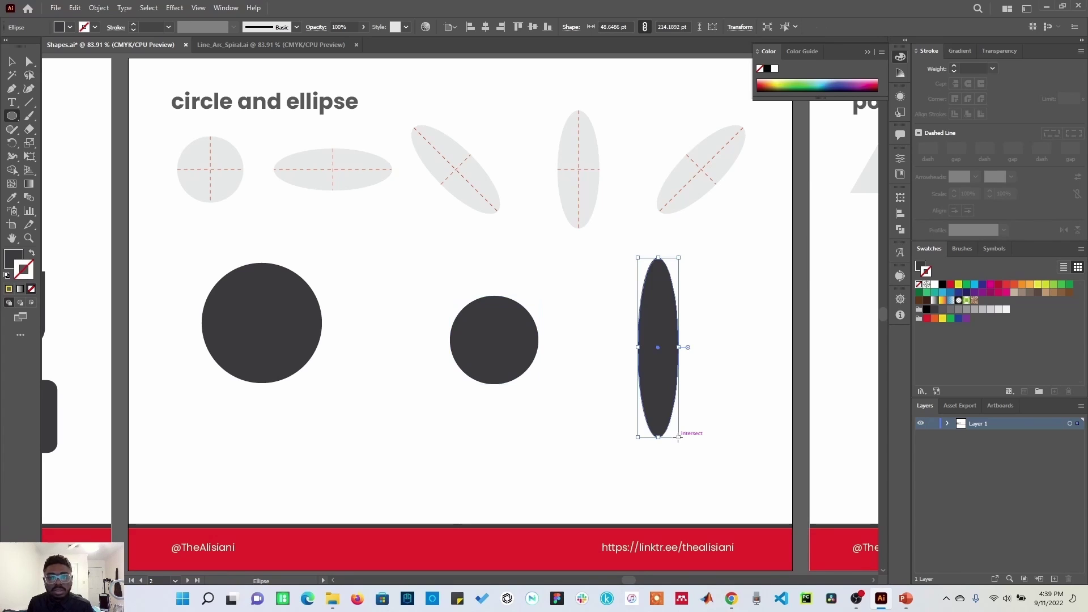
drag(348, 383, 549, 416)
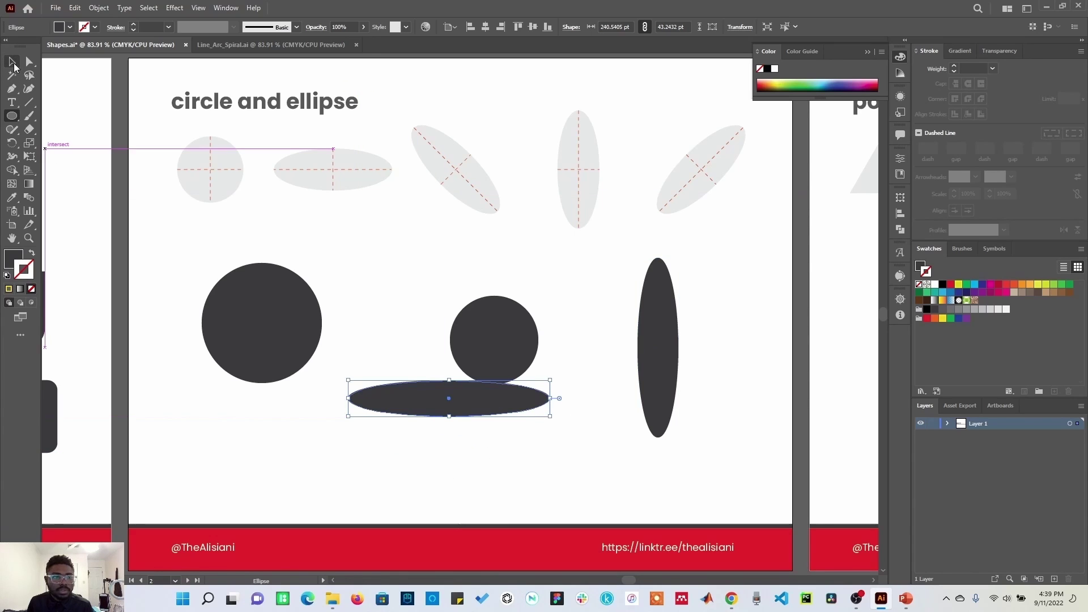
Step: Rotate the flat ellipse 45° clockwise so it slants down to the right
click(11, 61)
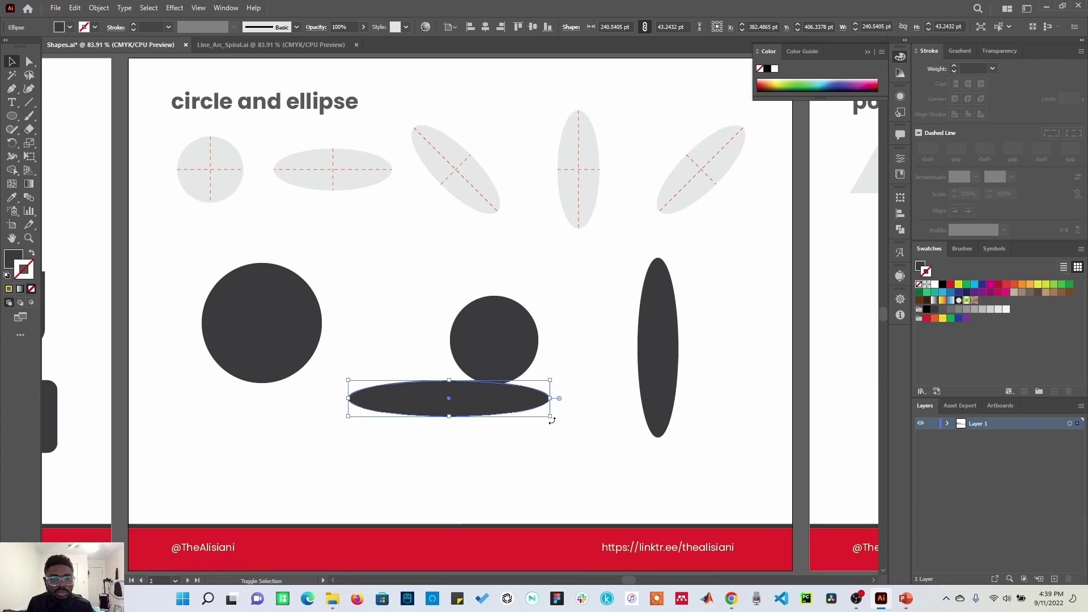
drag(564, 428, 526, 480)
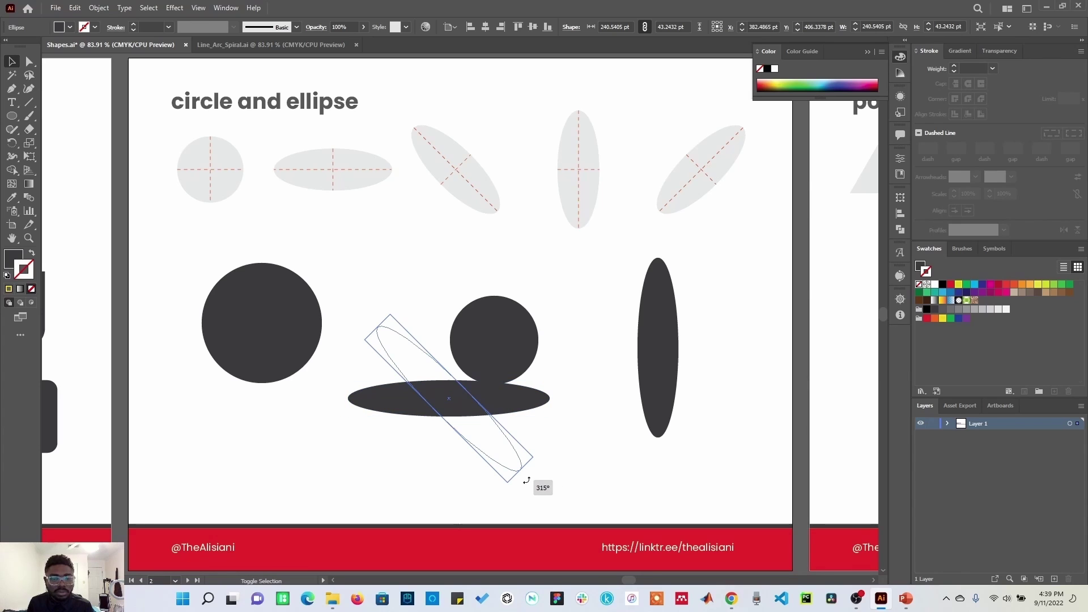
drag(526, 481, 333, 361)
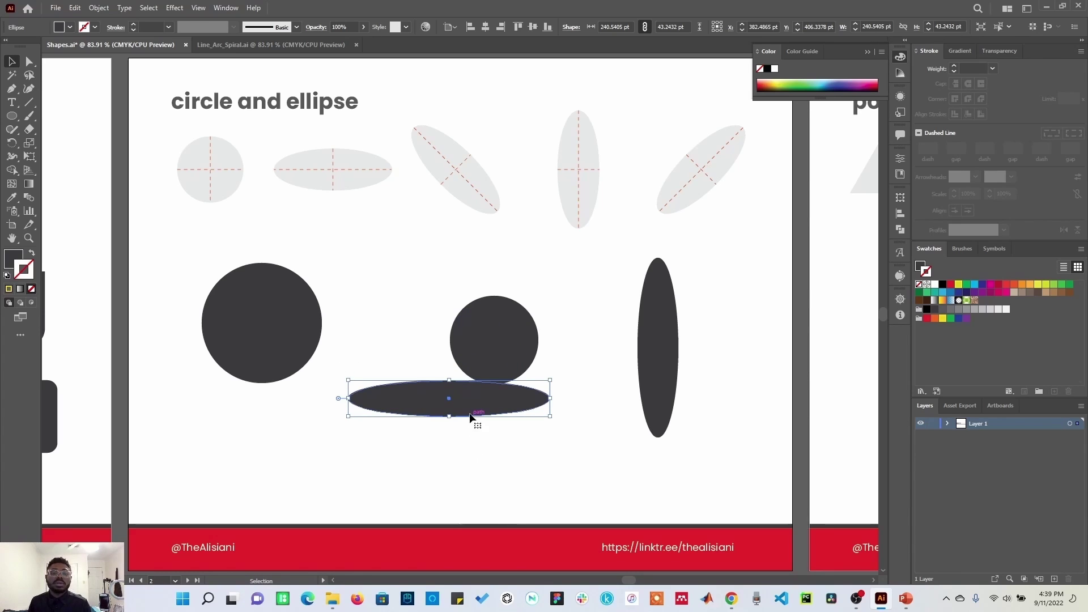
drag(553, 415, 541, 477)
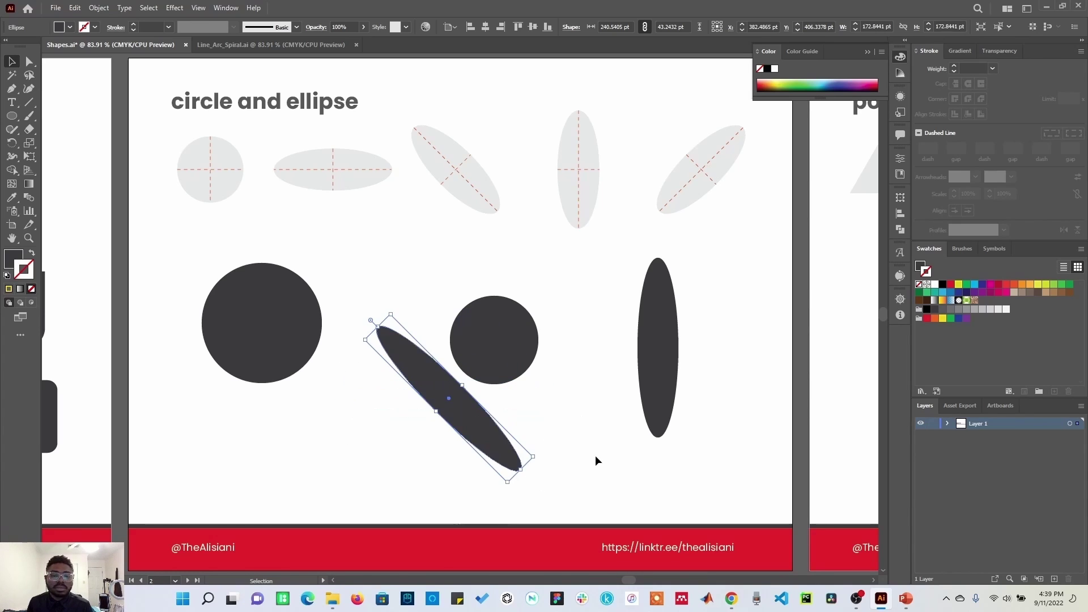
click(590, 454)
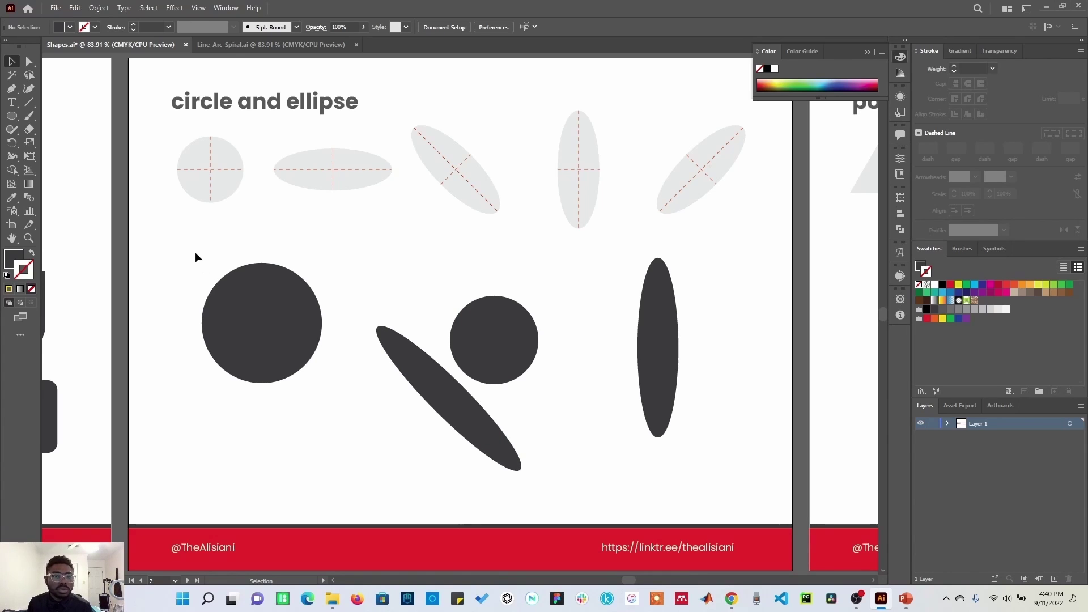
Step: Place a horizontal ellipse about 241 × 43 pt above the smaller circle and a 50 × 50 pt circle below the large one
click(11, 115)
click(423, 258)
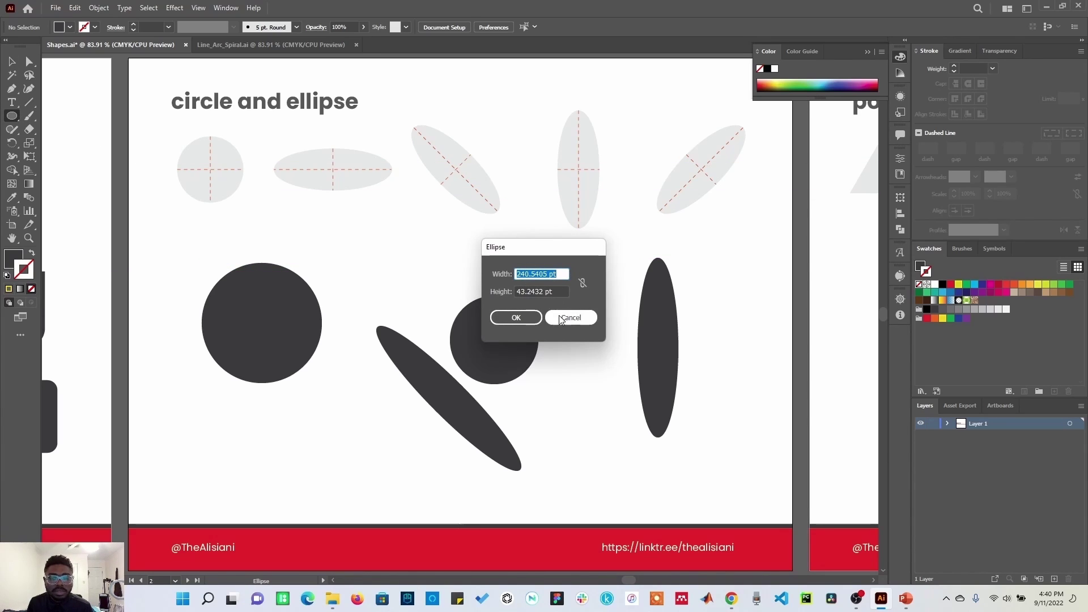
click(582, 282)
text(3)
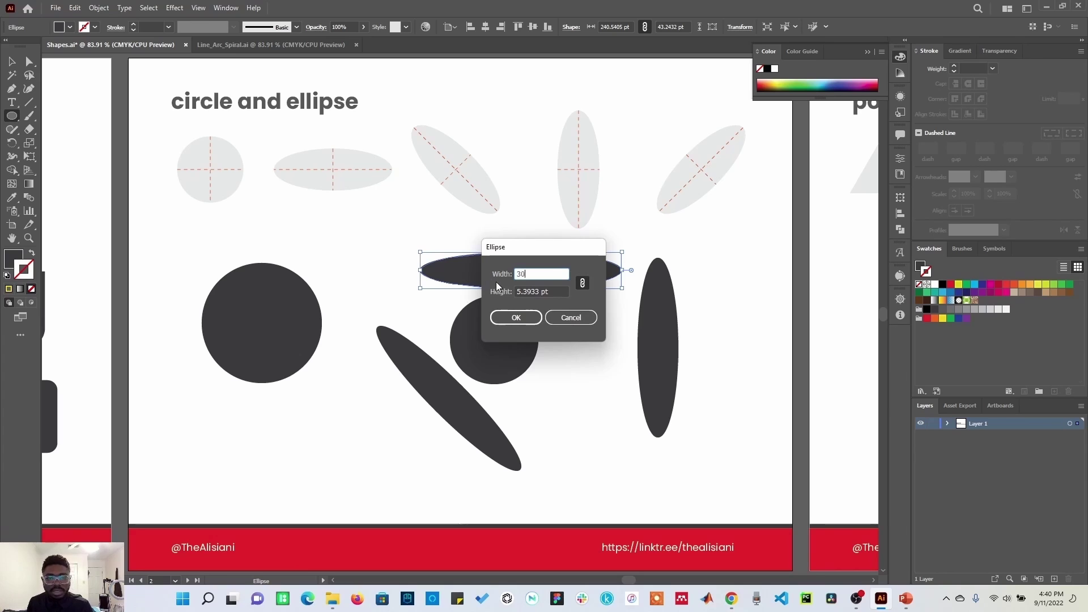
text(0)
click(582, 283)
text(50)
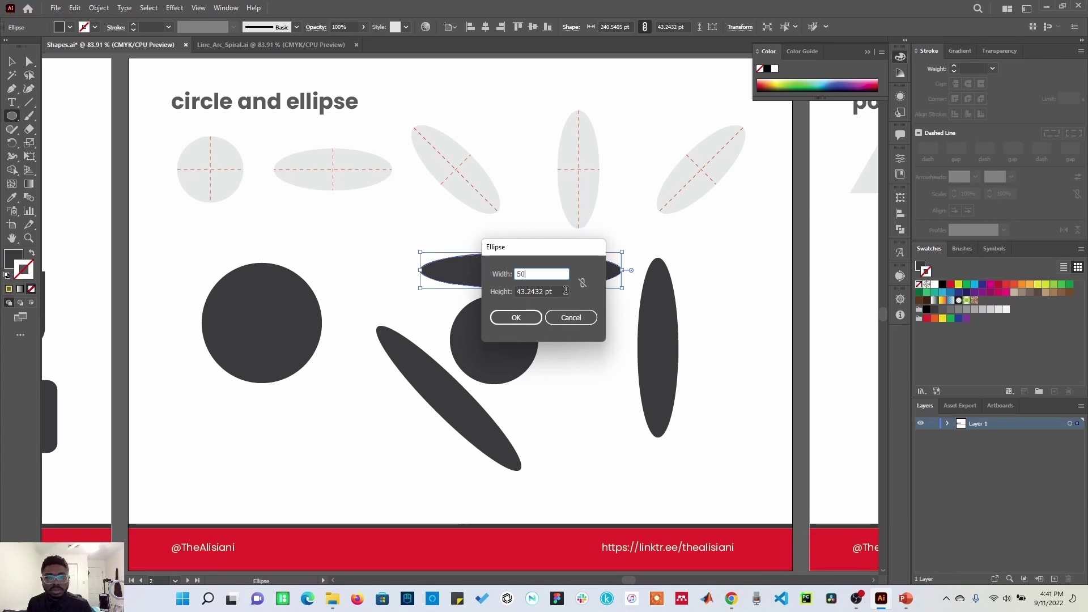
key(Tab)
text(50)
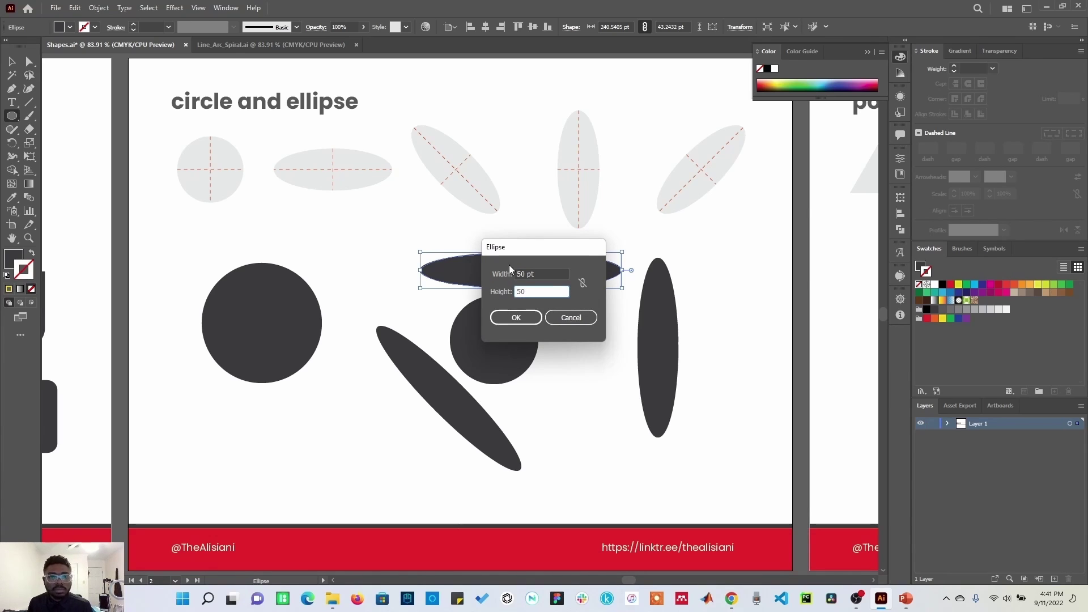
click(516, 321)
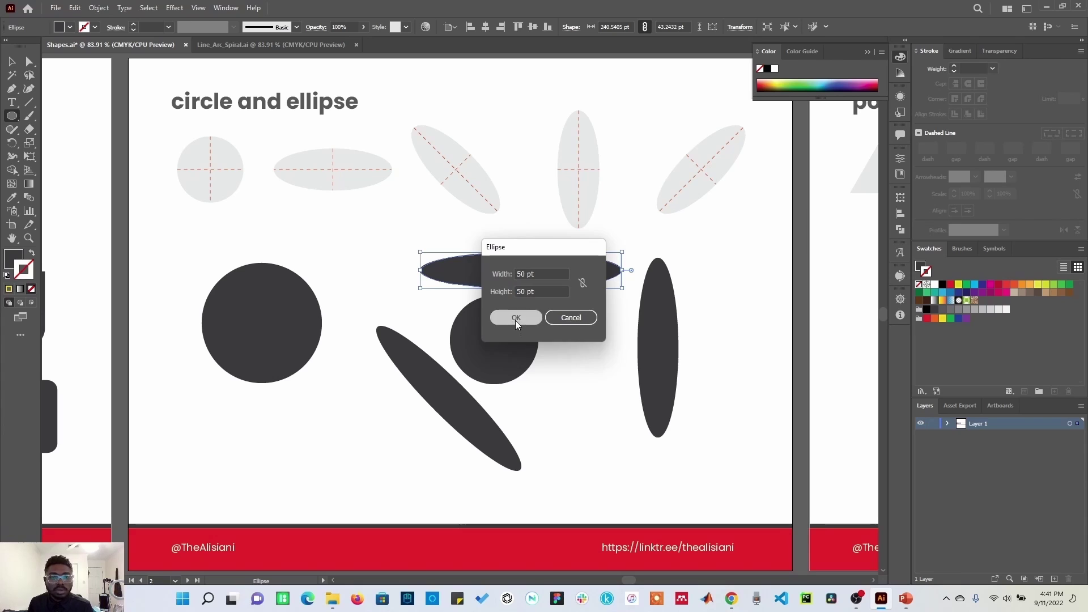
Step: Place an upright ellipse 50 pt wide and 100 pt high beside the 50 pt circle
click(341, 399)
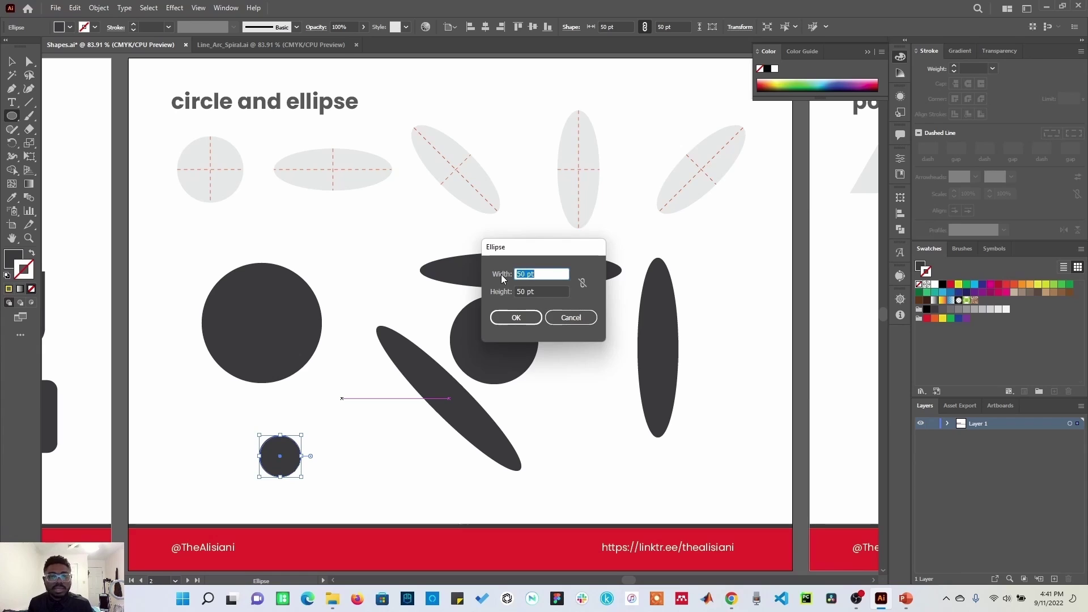
click(536, 290)
text(1)
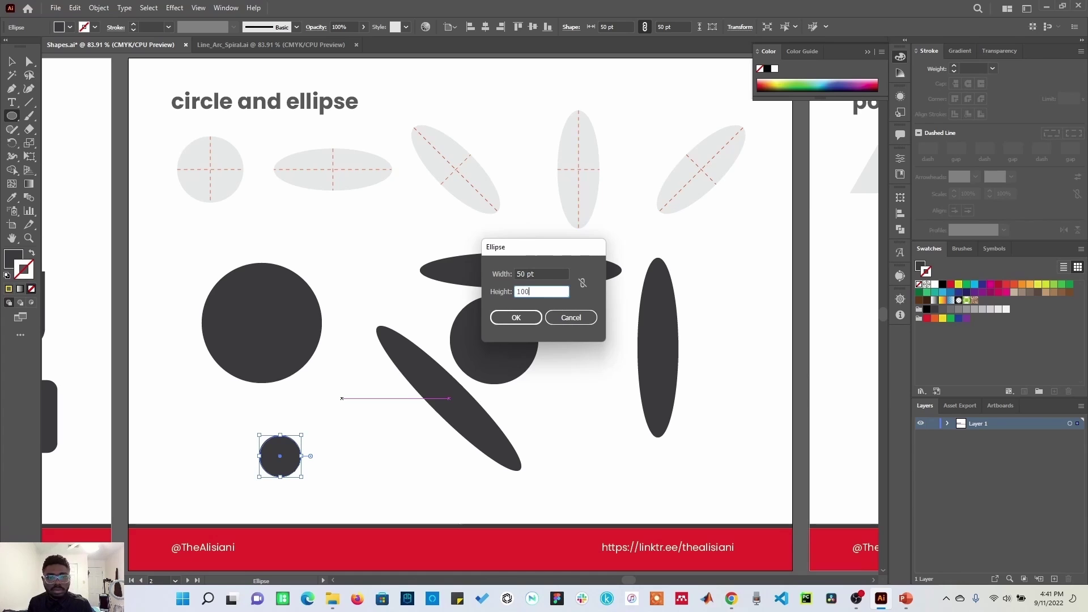
text(00)
click(530, 319)
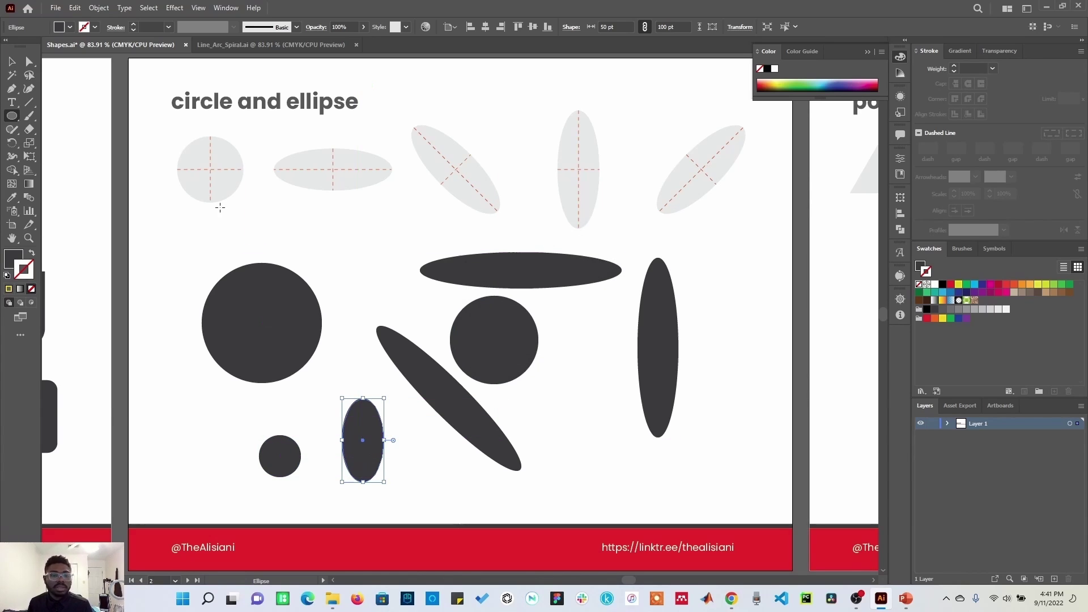
Step: Rotate the sharp-cornered rectangle in the lower row of the first artboard to a slight clockwise tilt
click(12, 61)
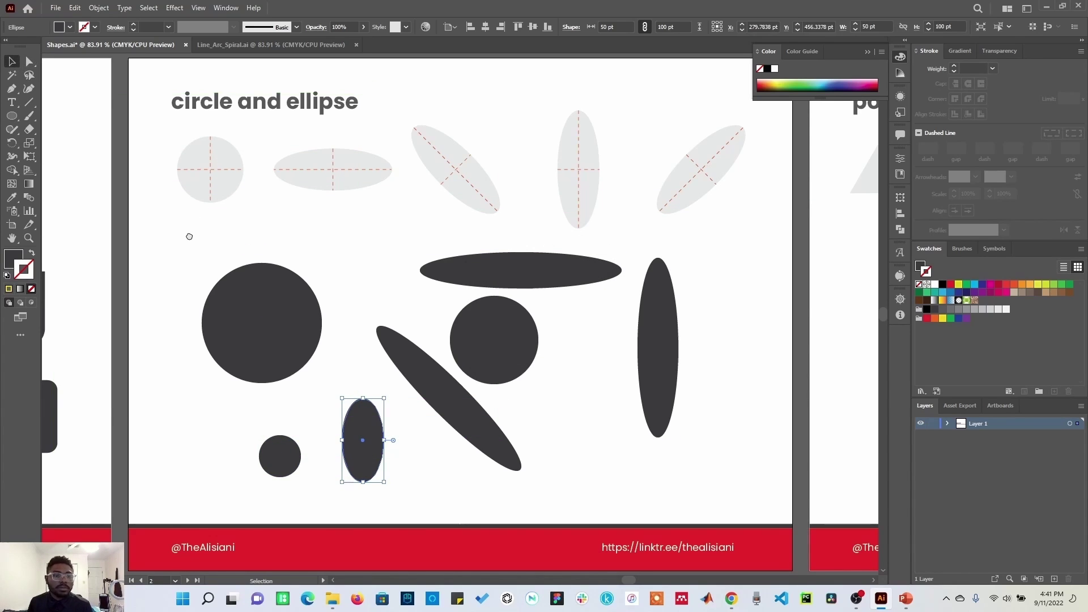
drag(189, 236, 681, 192)
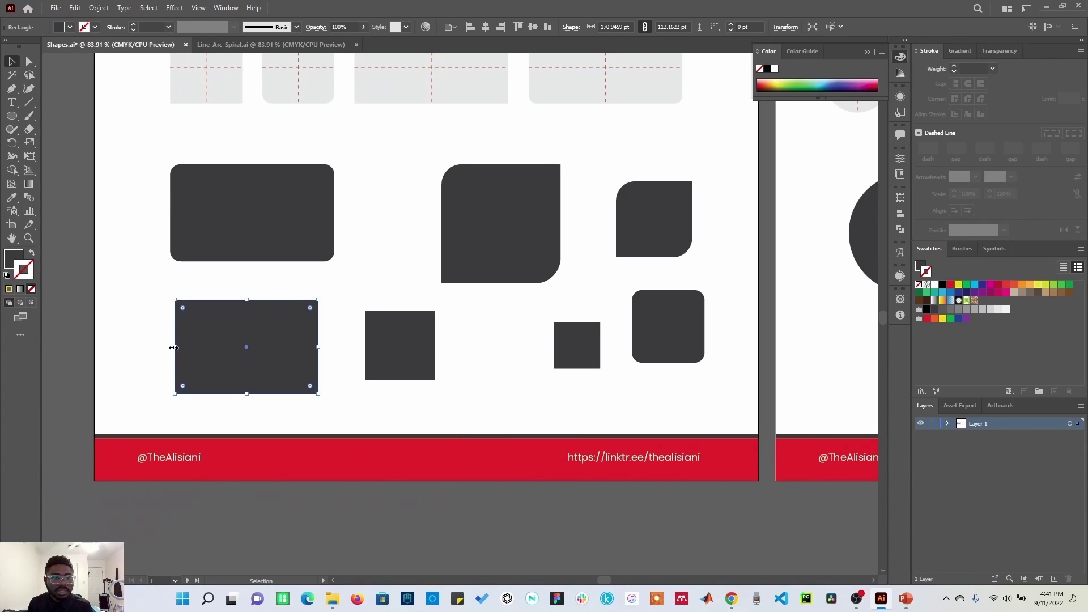
drag(172, 347, 166, 288)
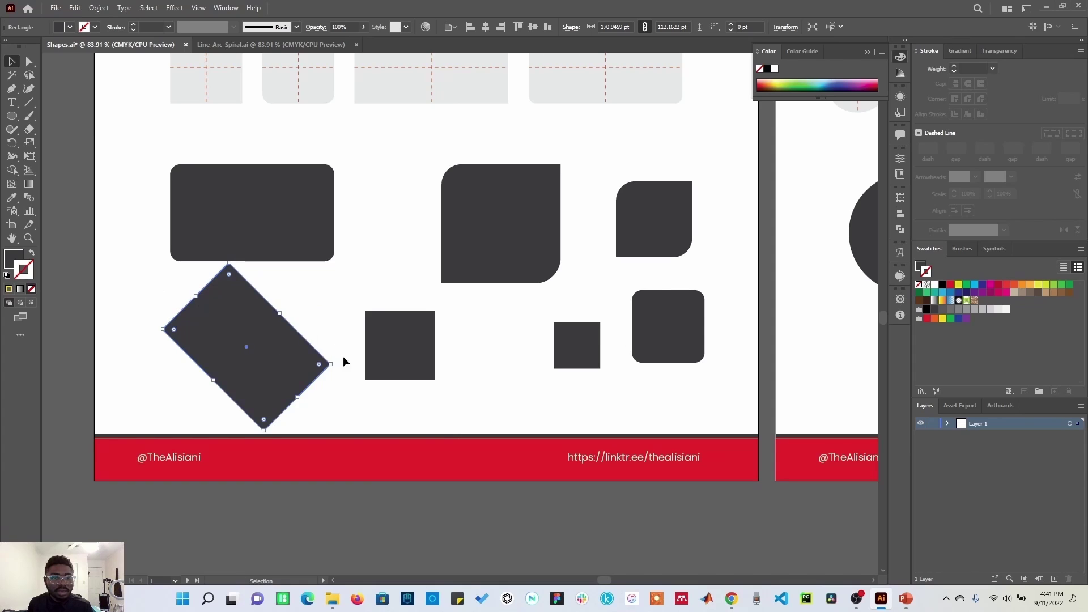
drag(333, 364, 283, 310)
click(689, 377)
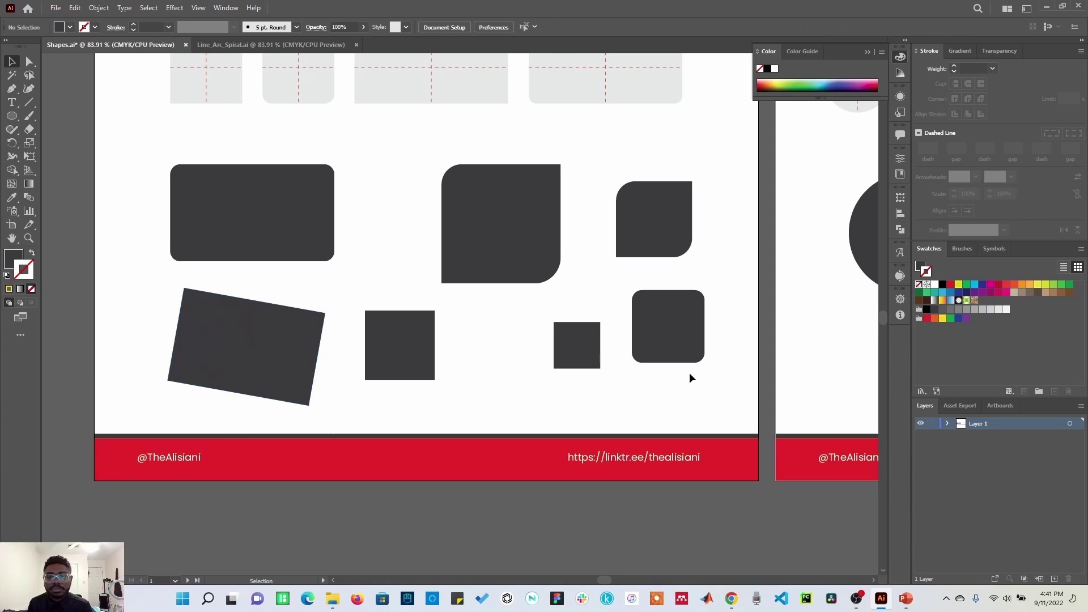
Step: On the polygon artboard, place a triangle as a three-sided polygon with a 50 pt radius
drag(689, 372, 305, 432)
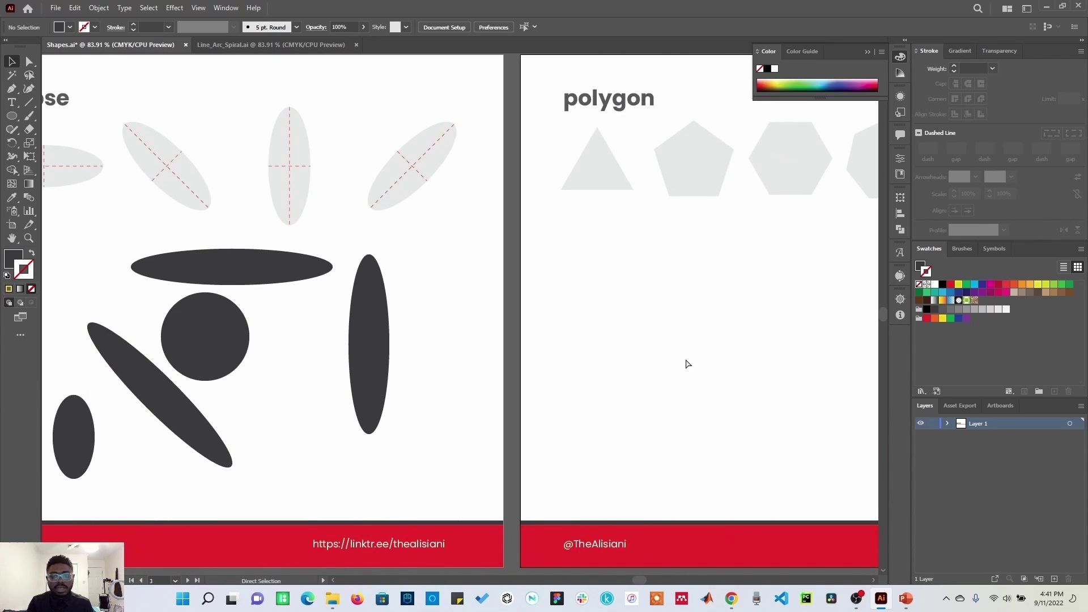
key(ctrl+0)
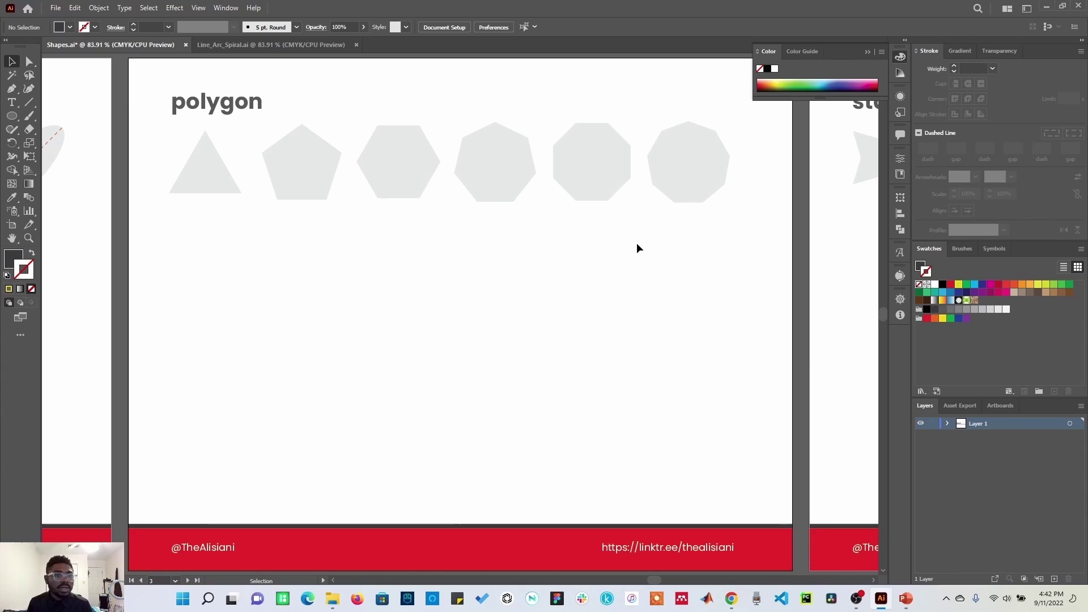
click(12, 116)
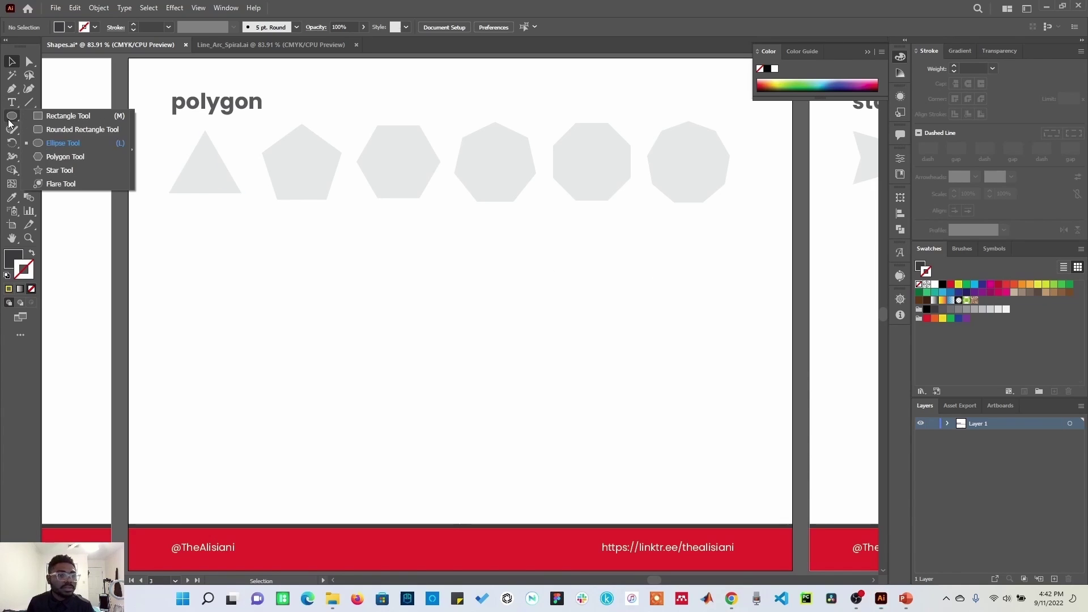
click(70, 159)
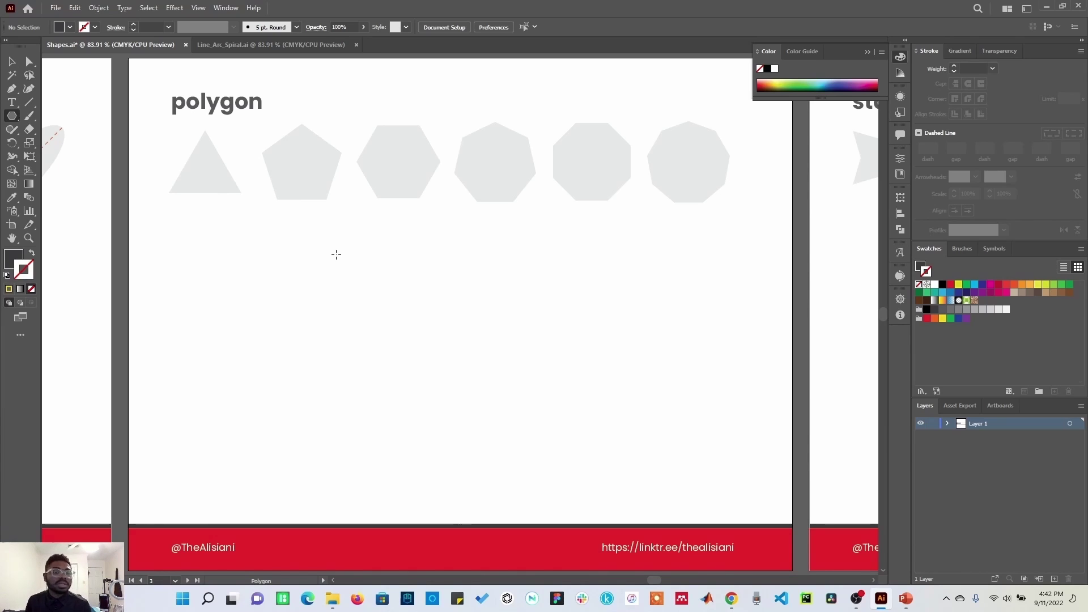
click(351, 292)
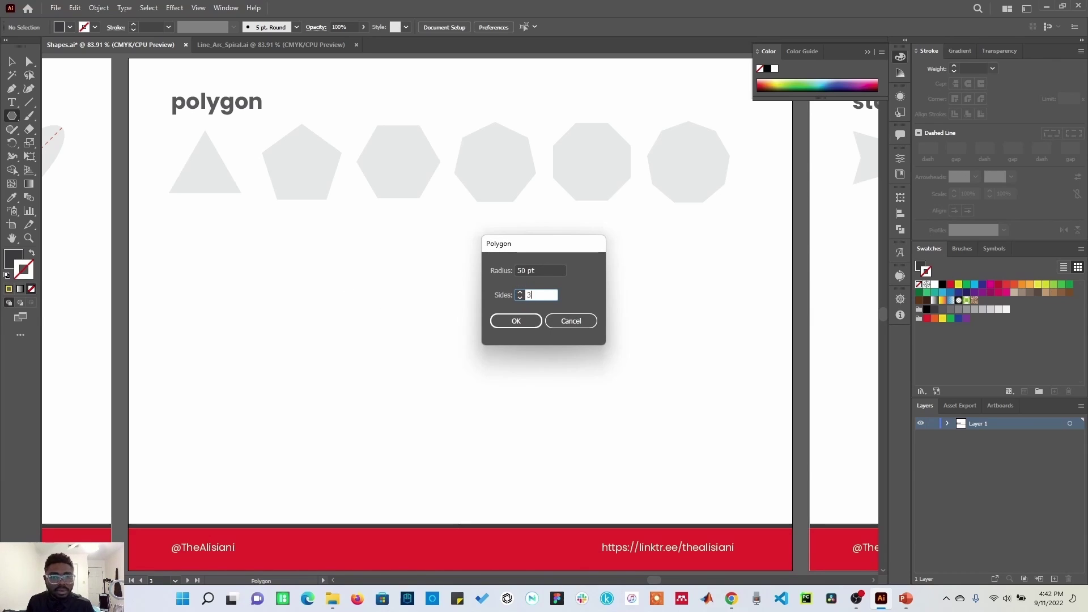
click(517, 321)
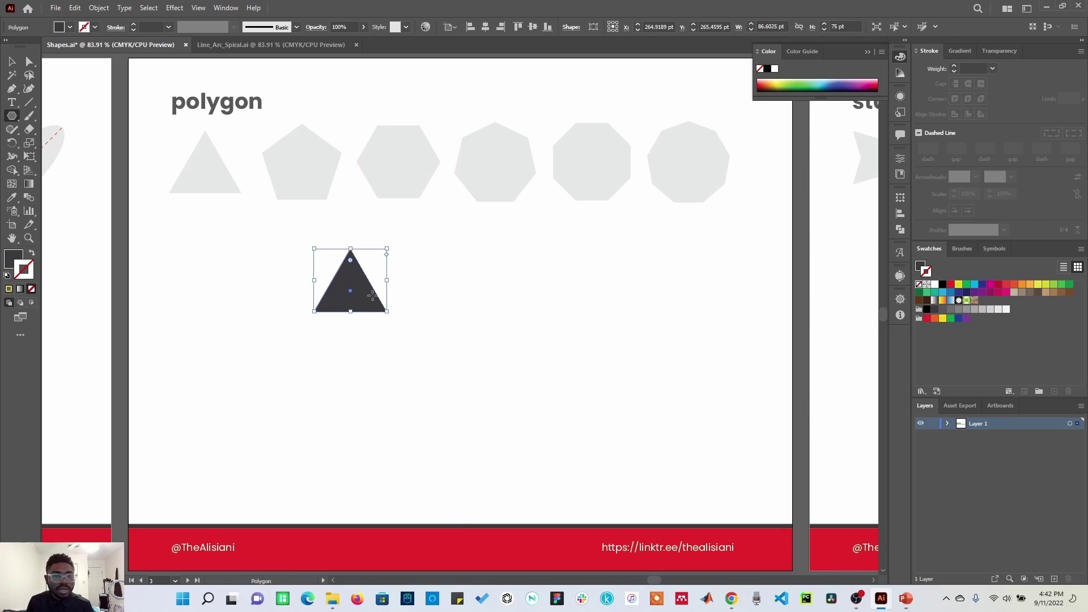
Step: Place a four-sided polygon to the right of the triangle and a five-sided one below left of it, both with a 50 pt radius
click(514, 299)
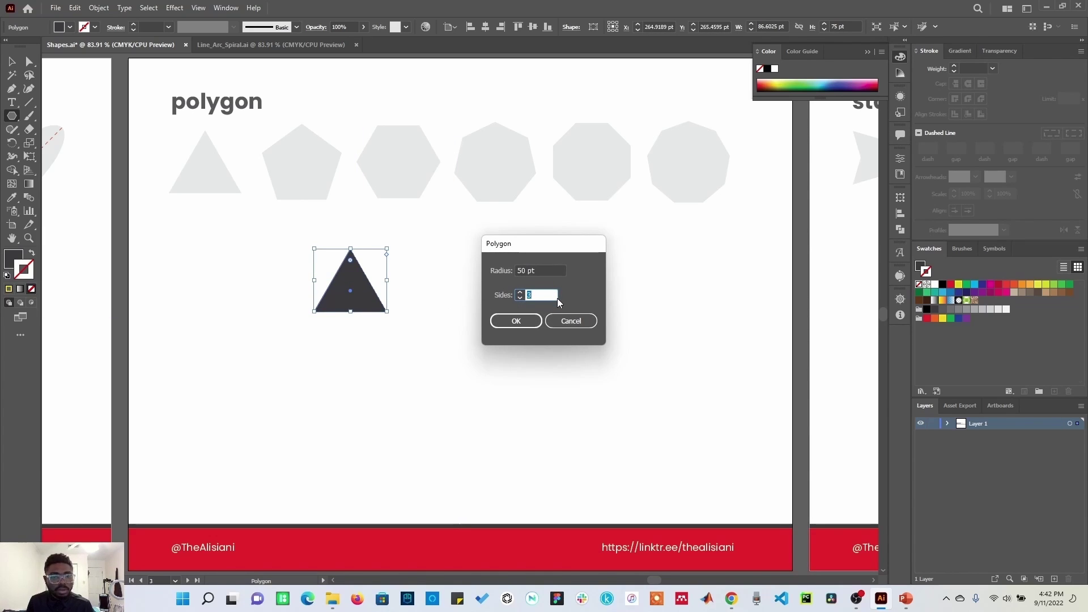
text(4)
click(506, 320)
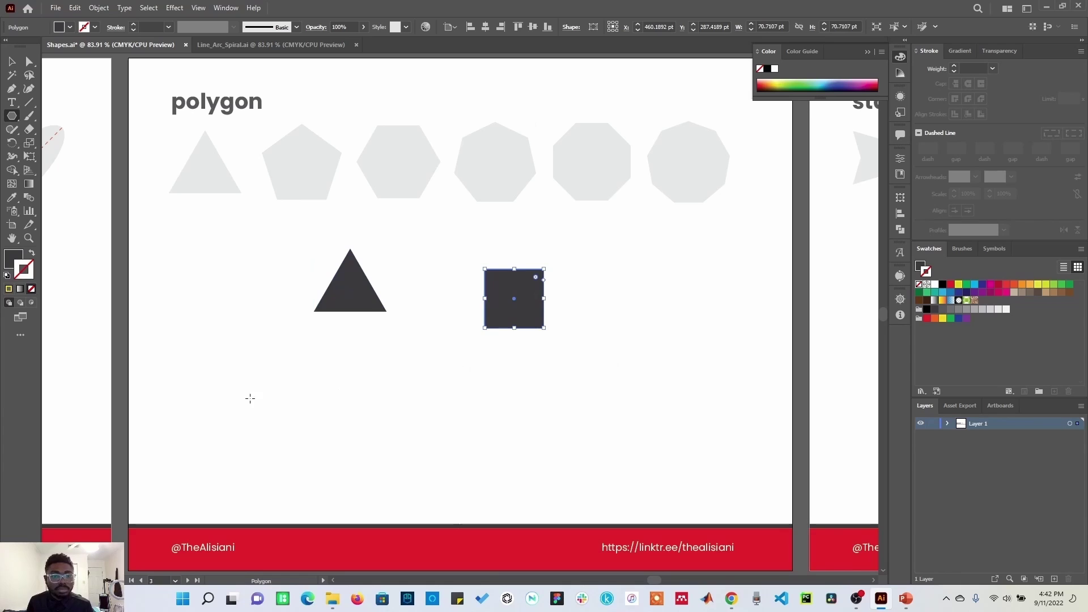
click(250, 398)
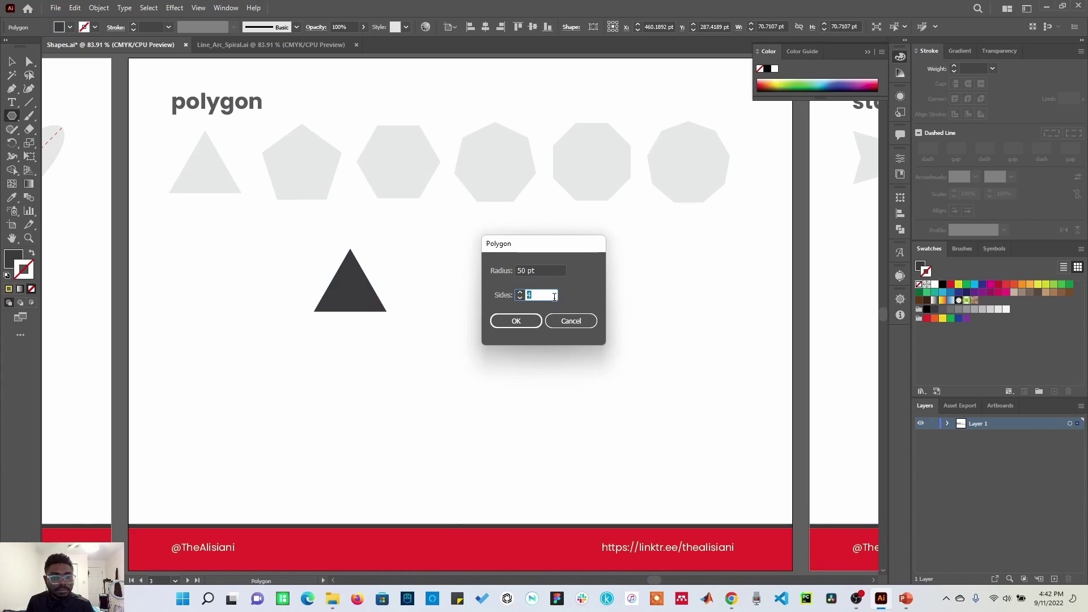
text(5)
click(517, 325)
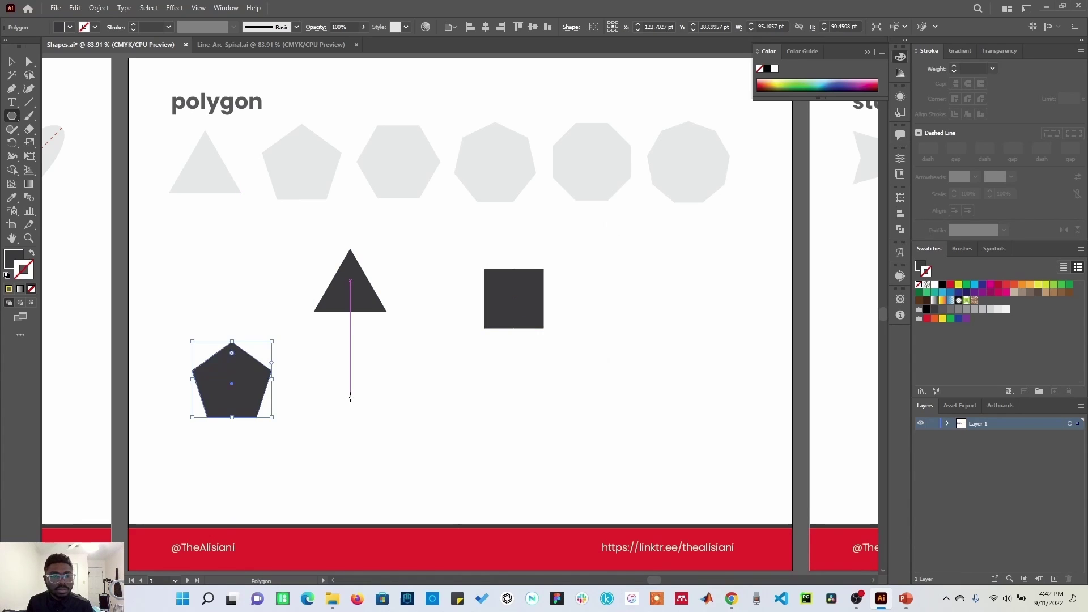
Step: Place a six-sided polygon below the triangle and an eight-sided one below the square, both with a 50 pt radius
click(350, 396)
text(6)
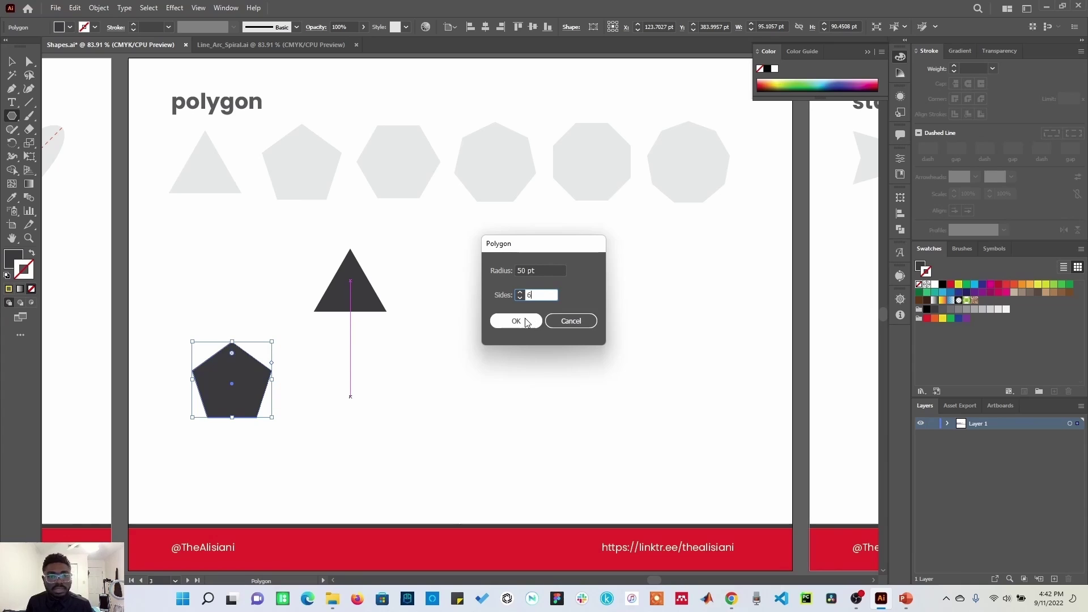
click(525, 322)
click(492, 388)
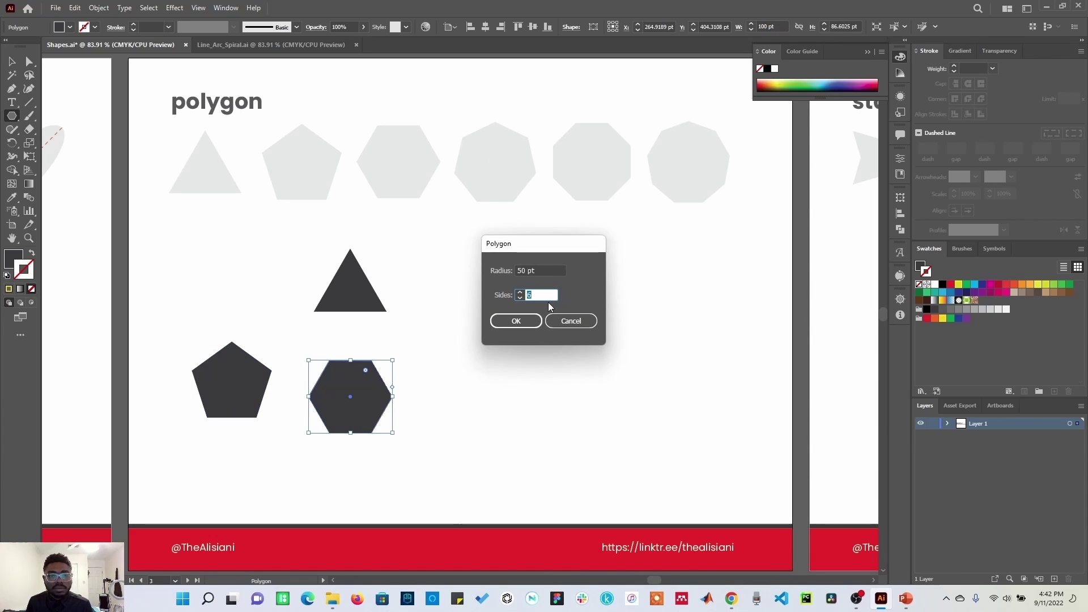
click(514, 325)
key(v)
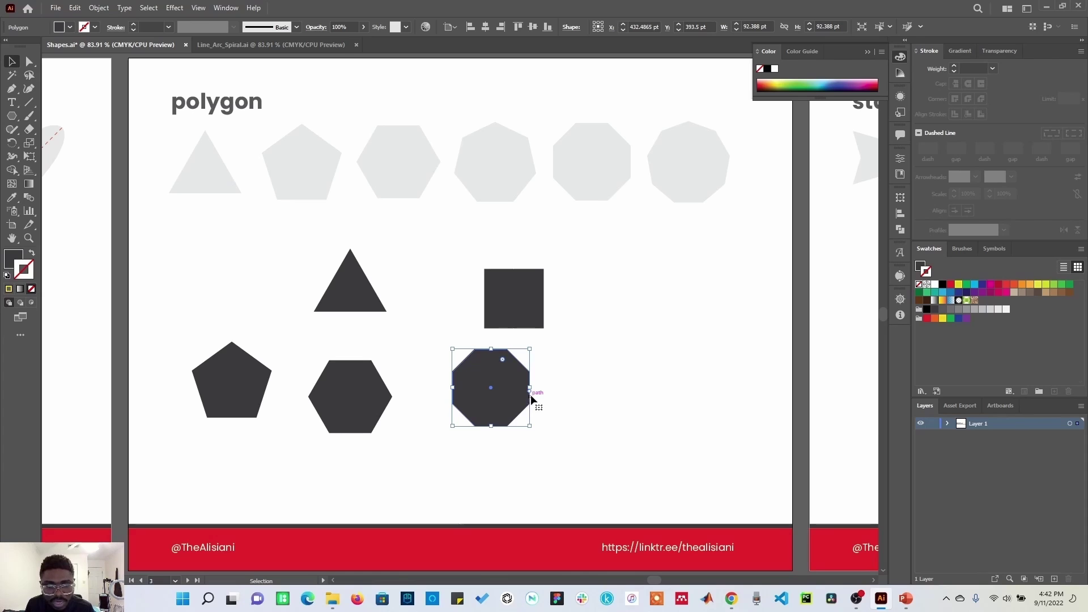
Step: Increase the square's number of sides to 11 directly on the shape, then deselect it
click(534, 323)
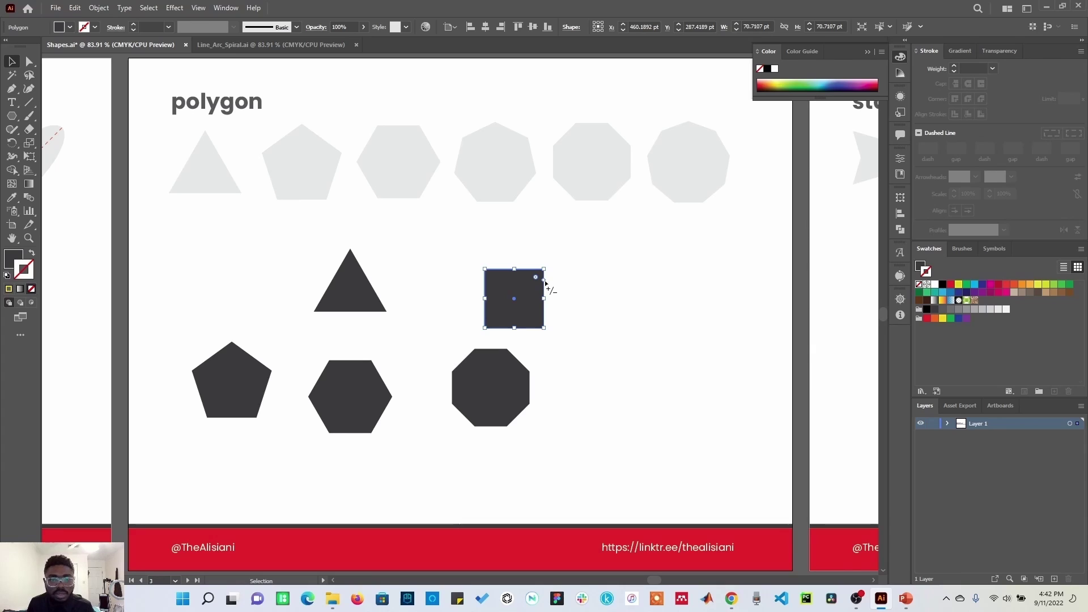
drag(545, 281, 555, 309)
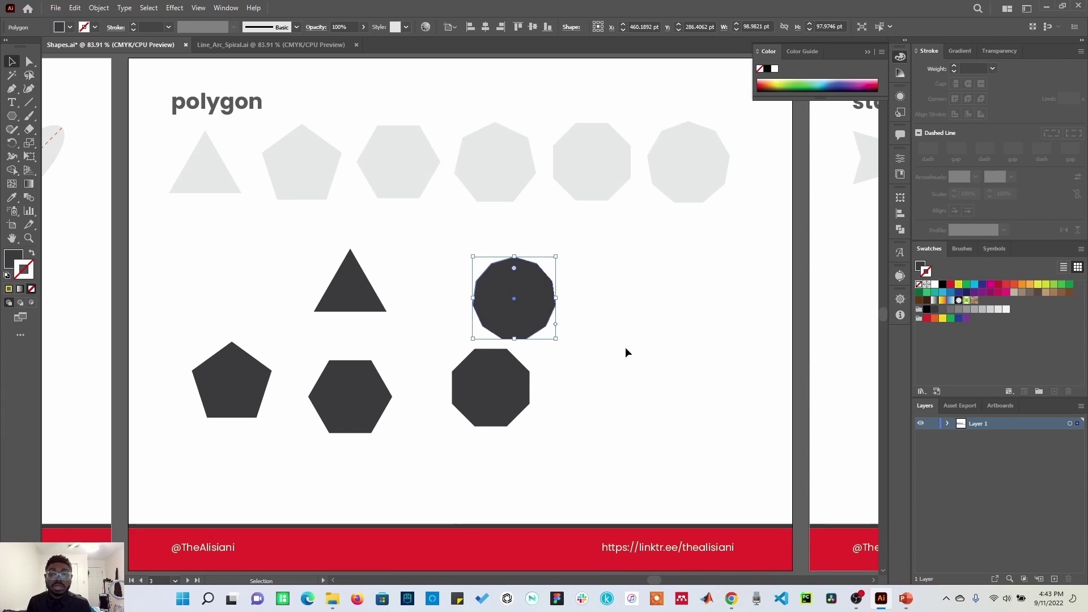
click(843, 359)
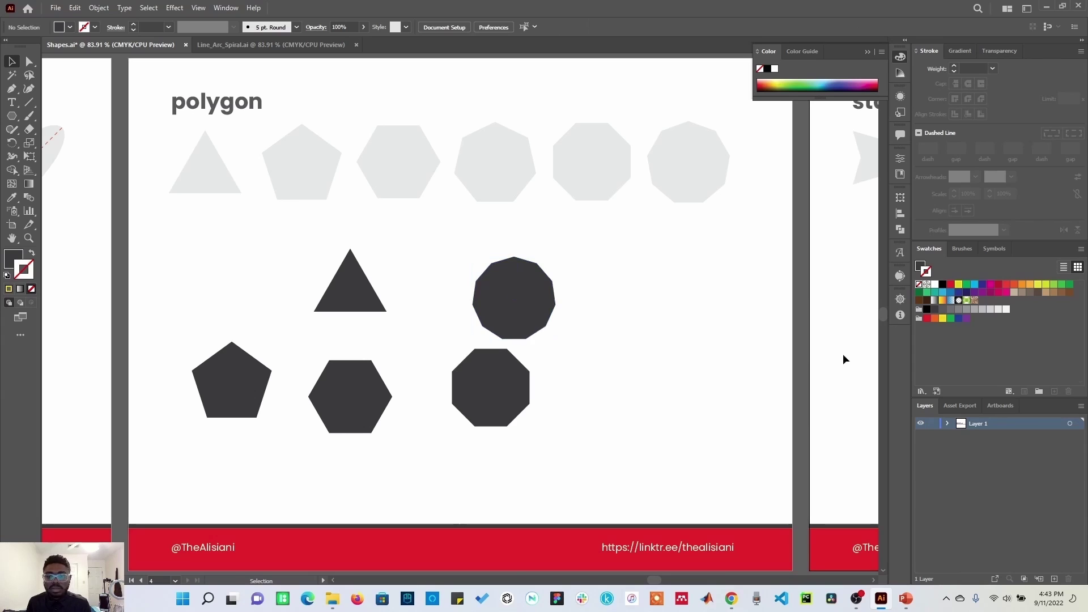
Step: On the star artboard, place a star with 4 points, radius 1 of 25 pt and radius 2 of 50 pt
key(ctrl+0)
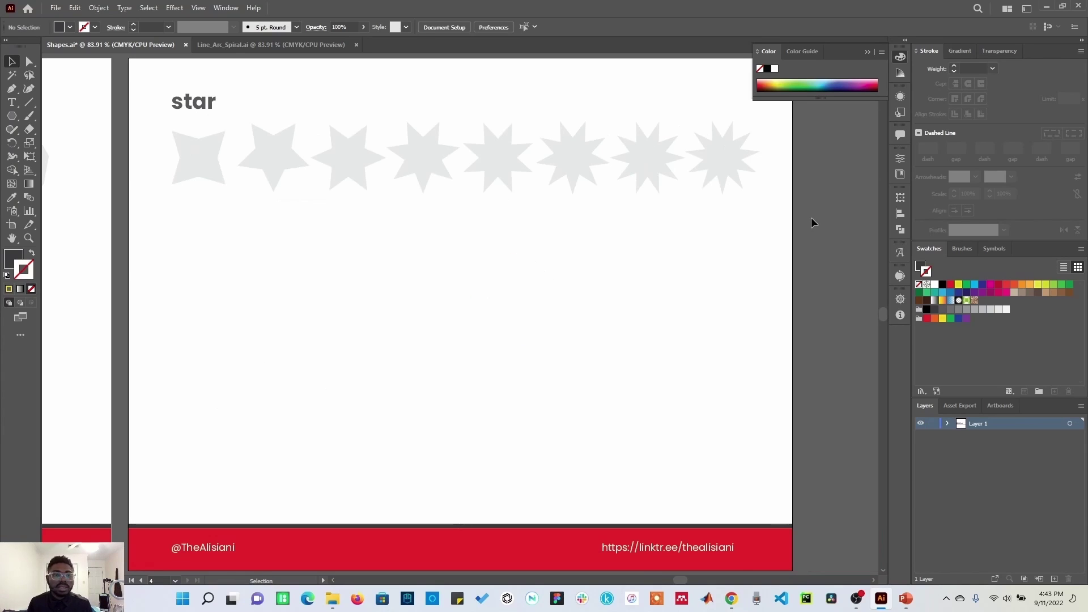
right_click(12, 121)
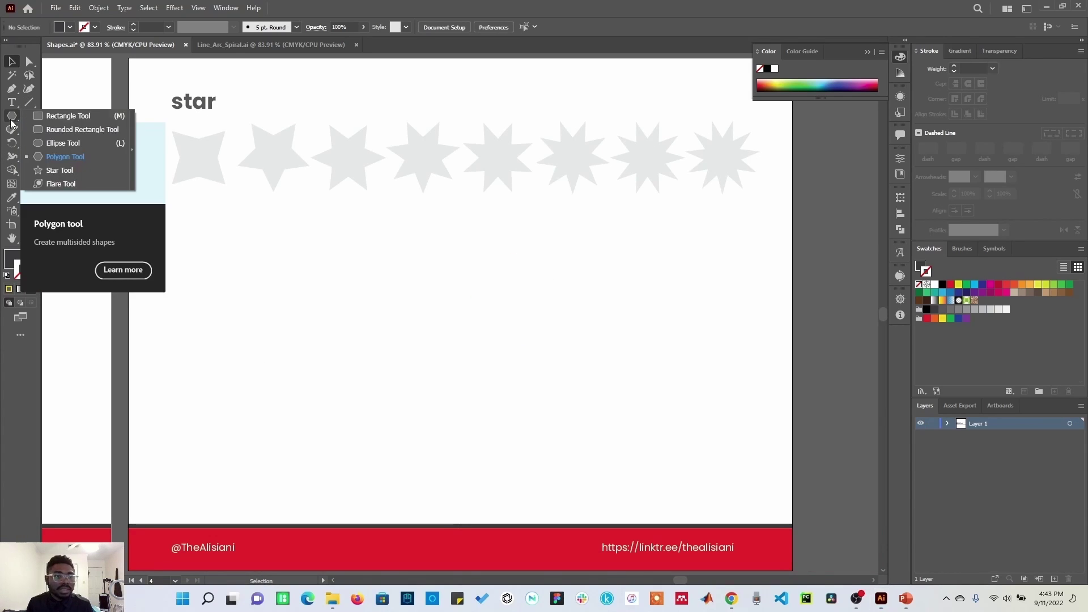
click(60, 170)
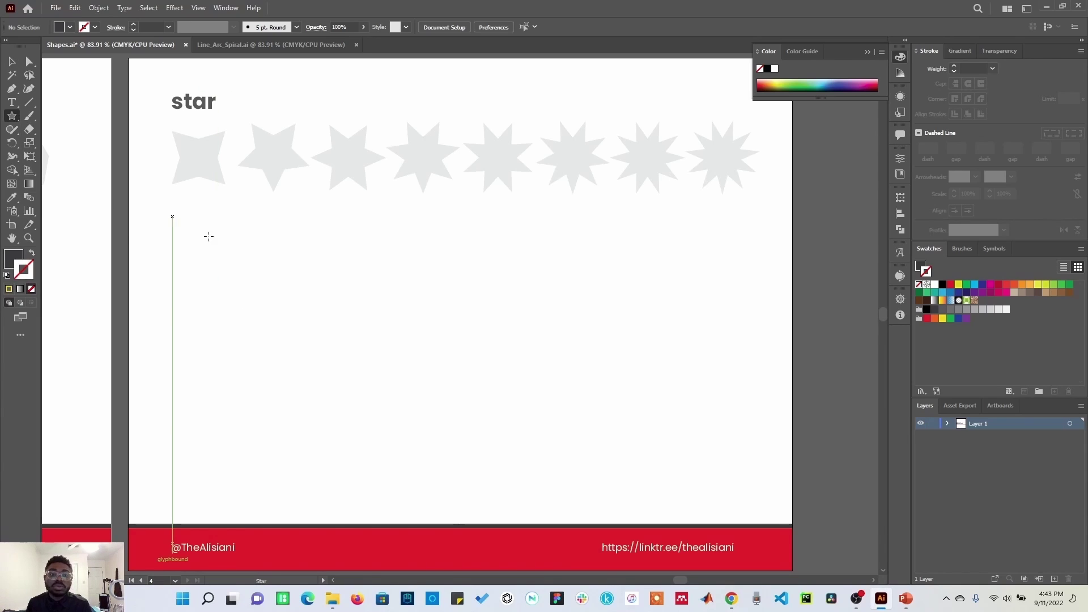
click(319, 277)
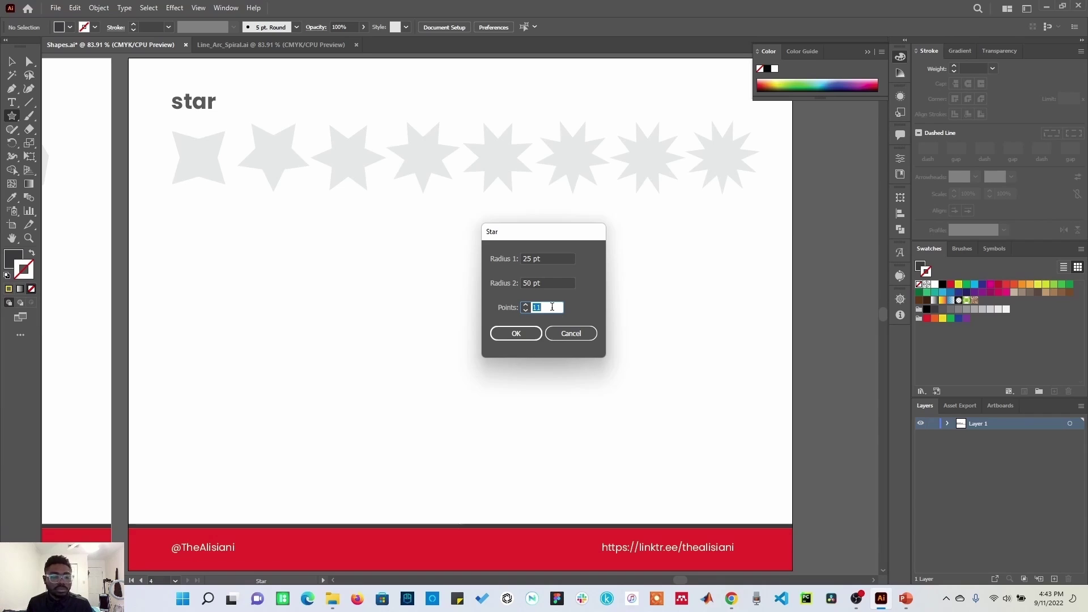
text(4)
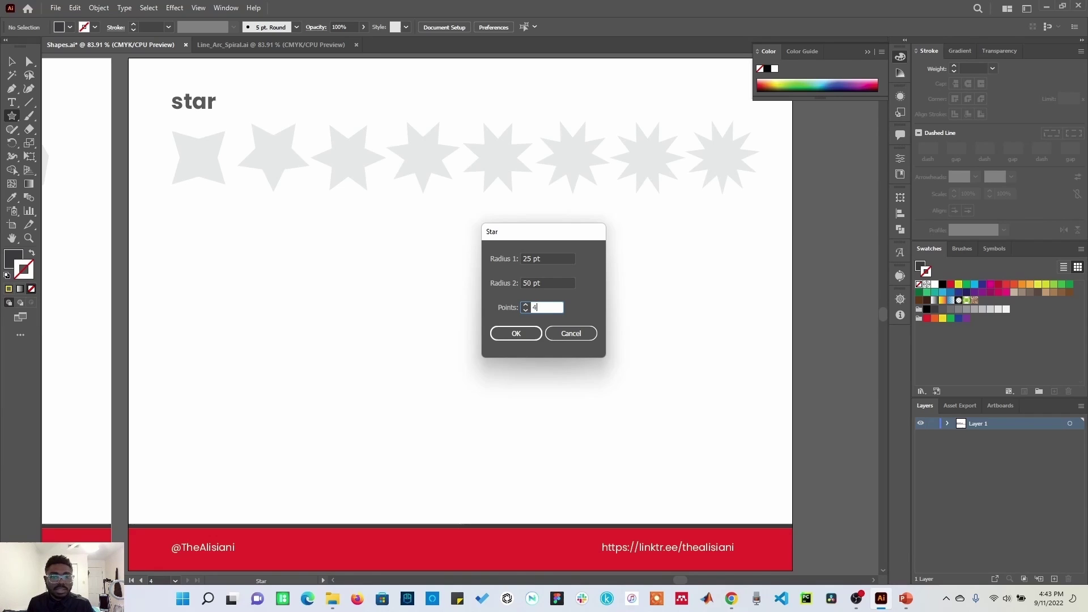
click(516, 334)
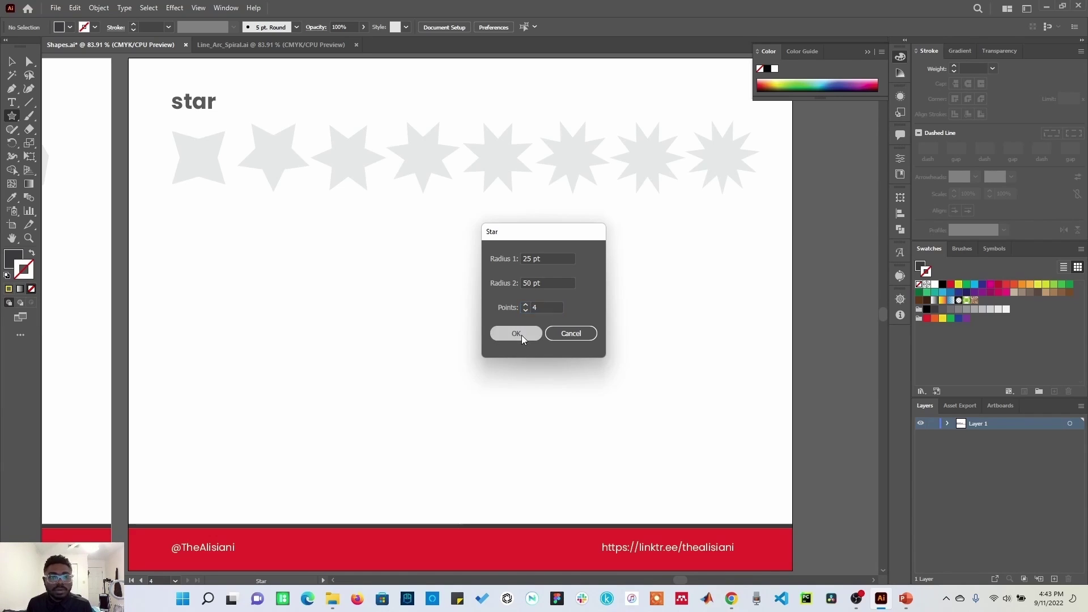
Step: Place a 5-point star right of the four-pointed star and a 100-point star below left, both with radii 25 pt and 50 pt, then deselect
click(437, 304)
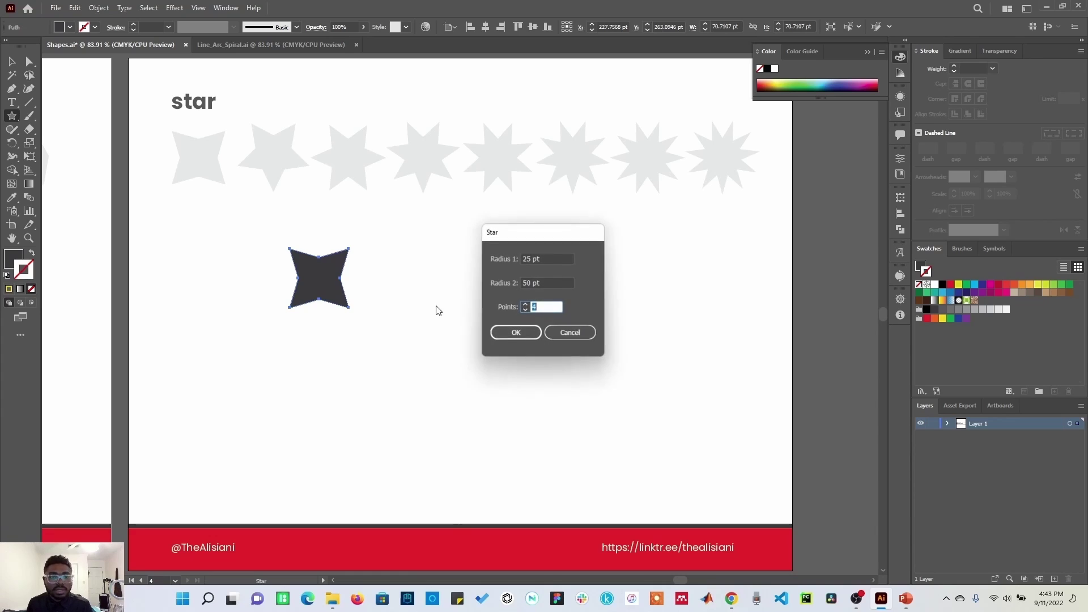
click(512, 329)
click(274, 389)
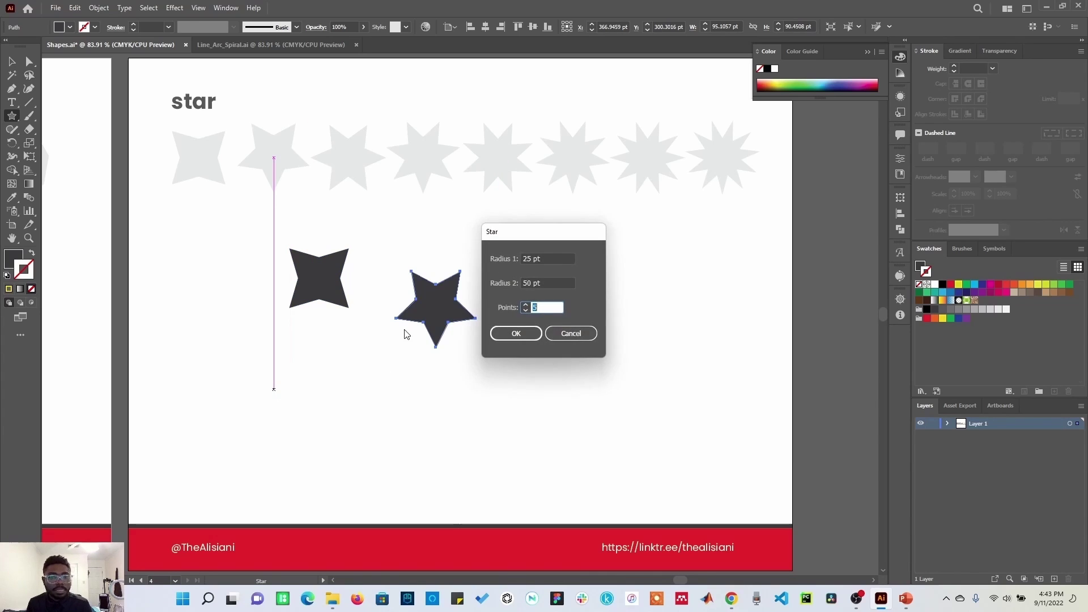
text(100)
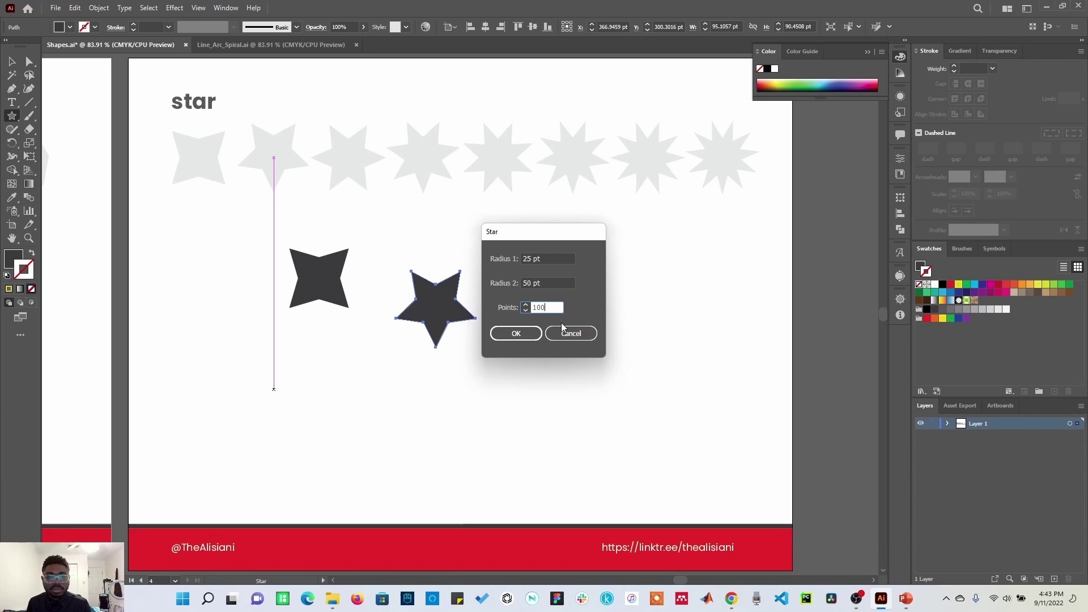
click(516, 334)
key(v)
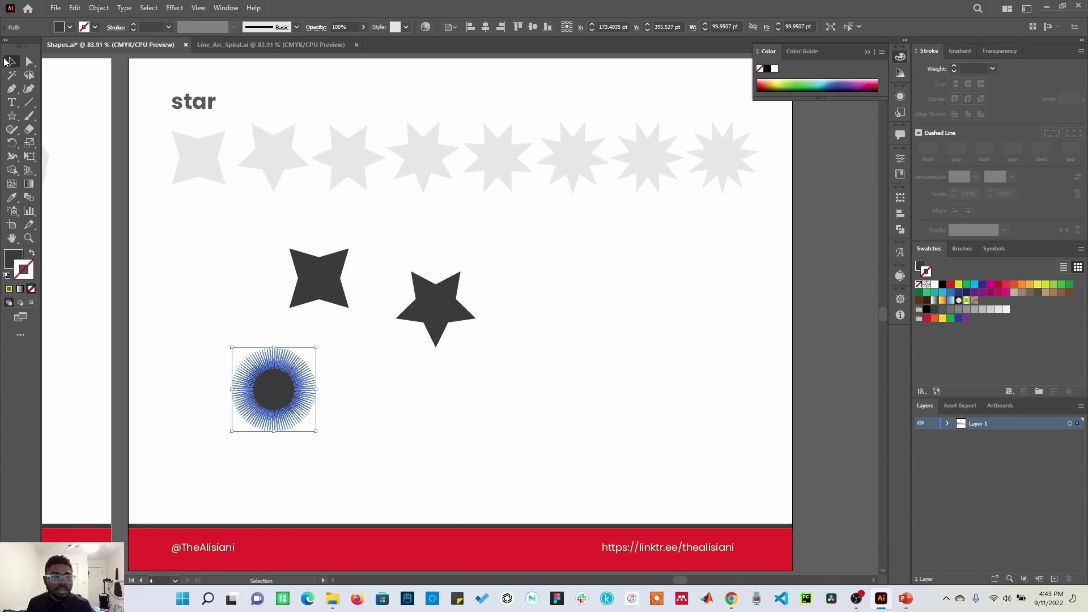
click(170, 317)
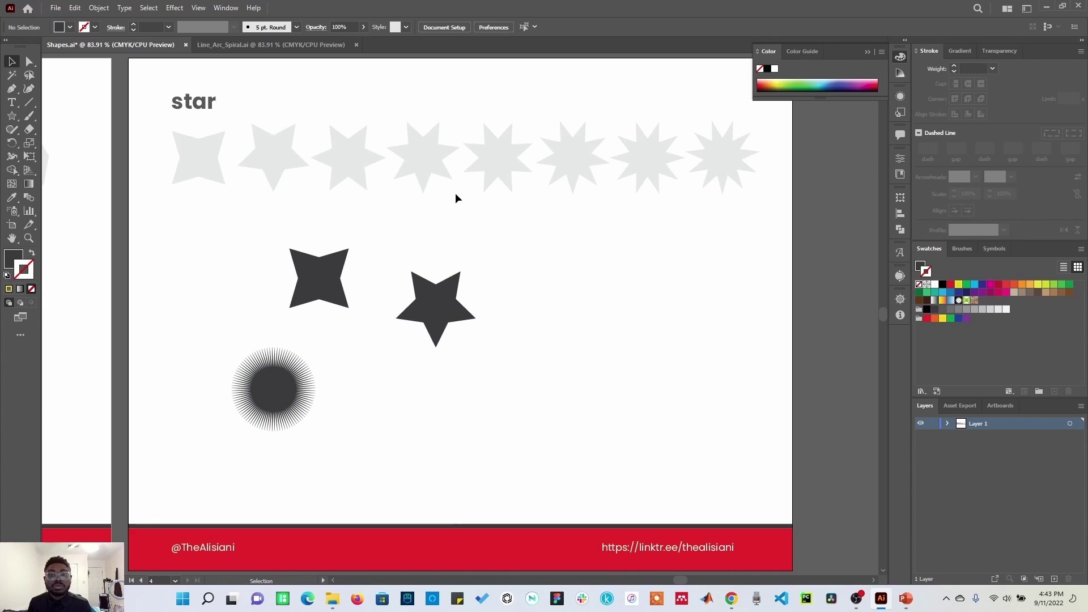
click(645, 170)
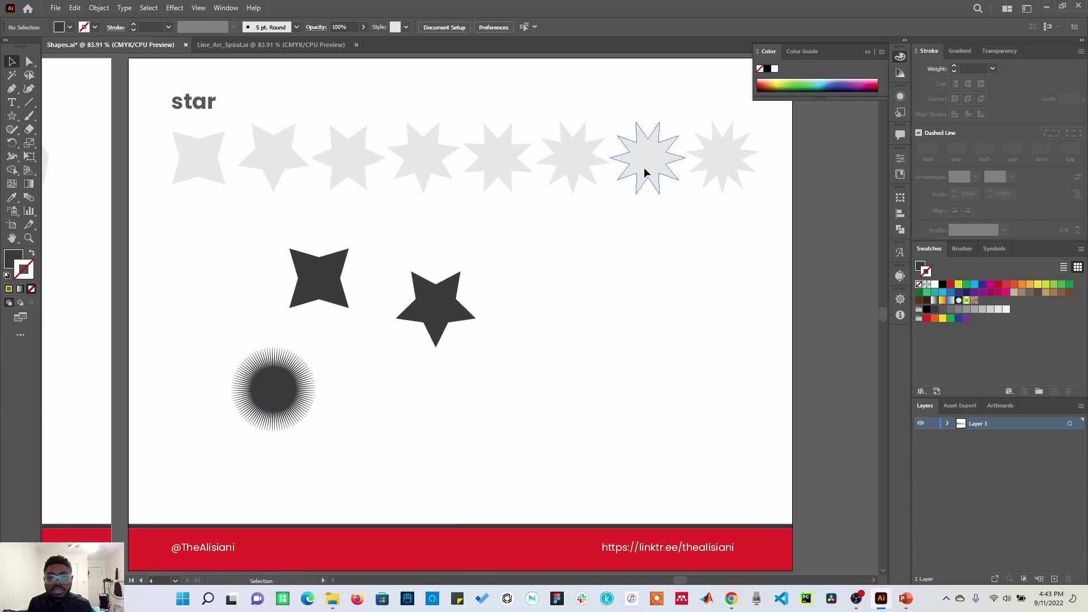
click(727, 167)
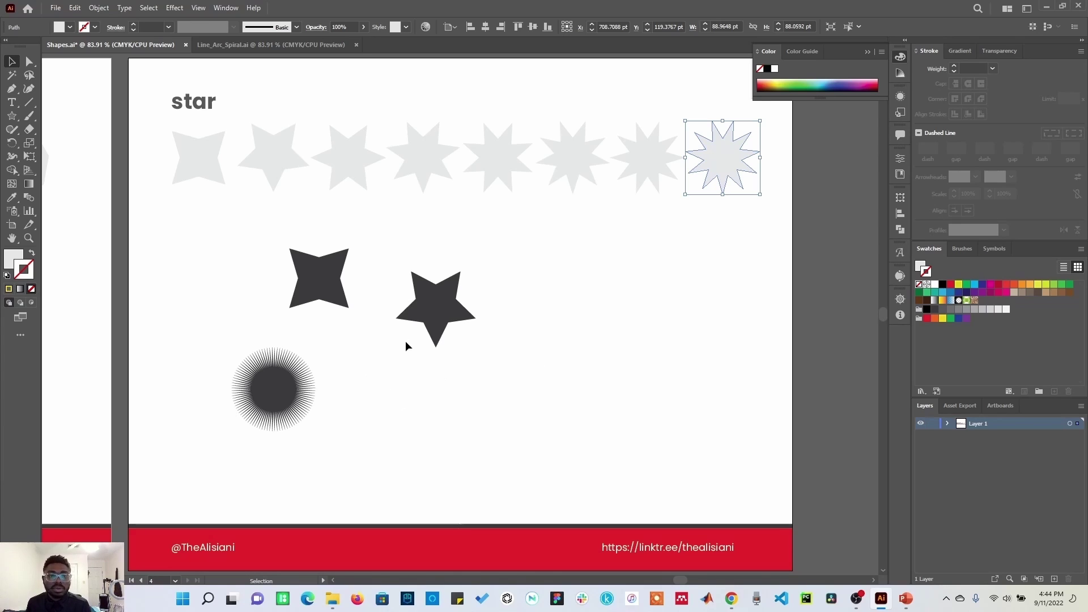
click(428, 324)
drag(477, 352, 480, 325)
click(481, 369)
Step: Review the shapes drawn on the practice artboards, going back from the star artboard to the square and rectangle artboard
key(space)
drag(234, 392, 503, 339)
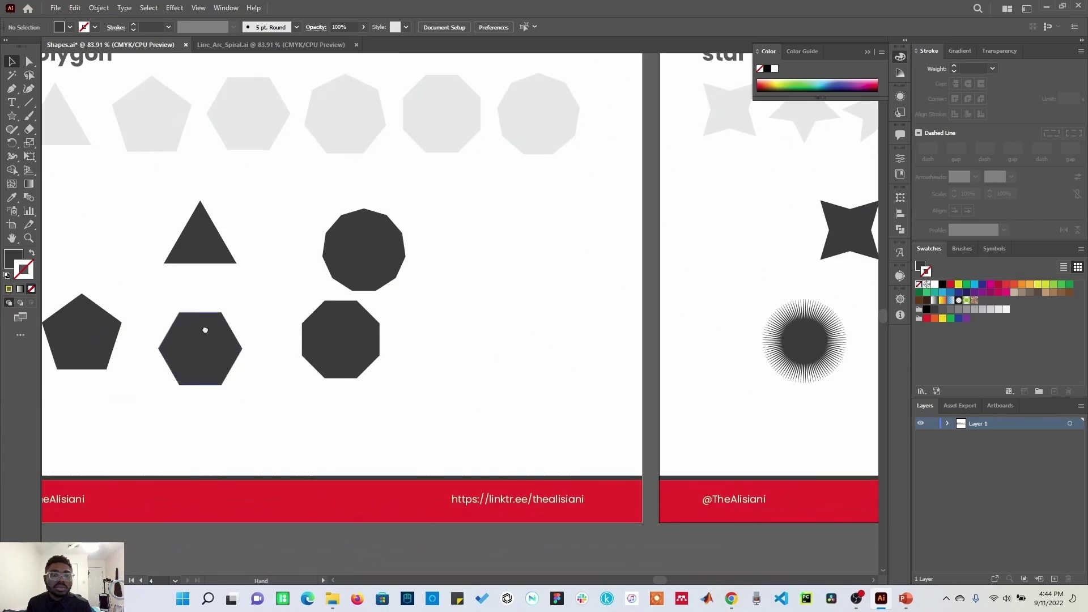
drag(204, 325, 578, 357)
drag(170, 296, 413, 294)
drag(136, 294, 414, 342)
drag(316, 331, 604, 231)
drag(351, 266, 529, 343)
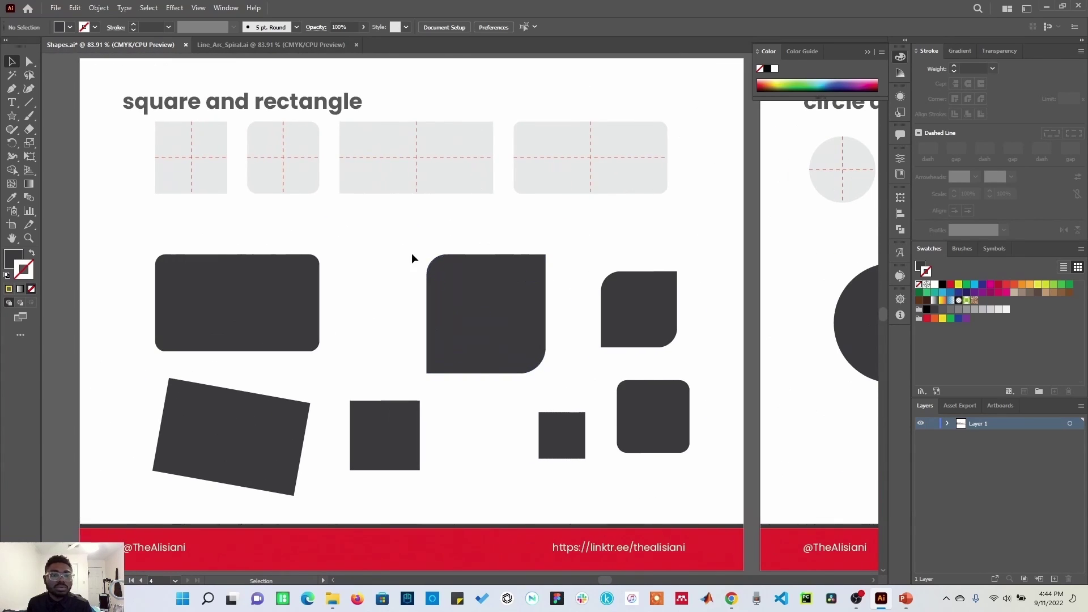